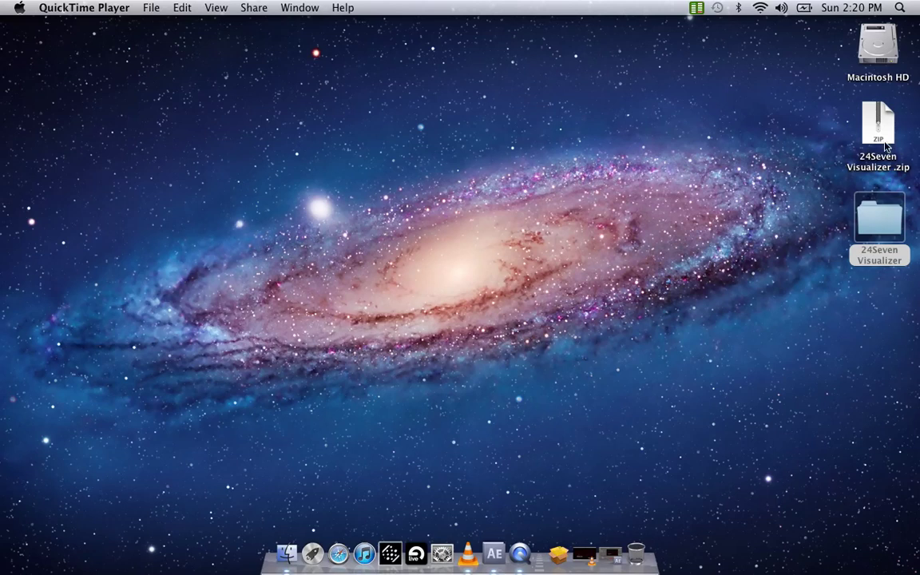
Open the 24Seven Visualizer folder on the desktop to see its contents
{"action": "double_click", "coordinate": [876, 223]}
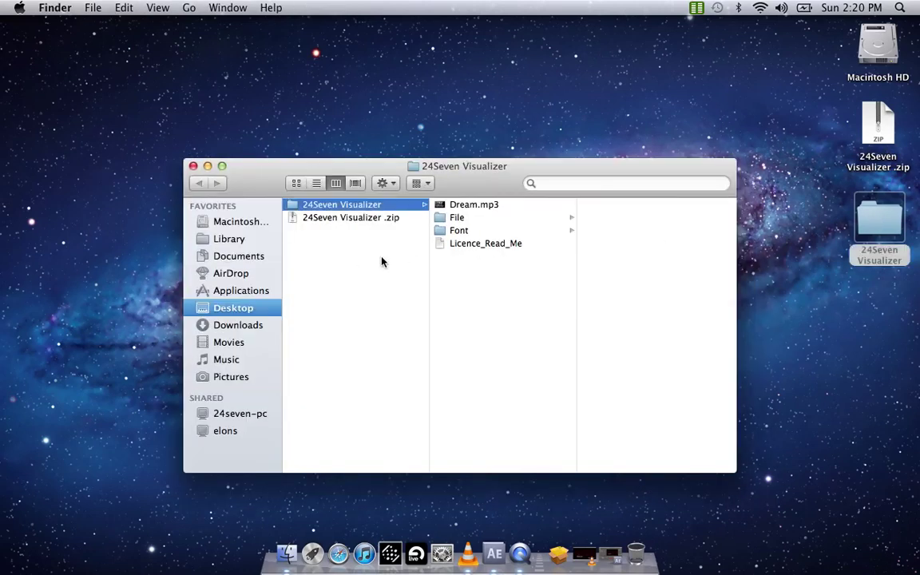
{"action": "left_click", "coordinate": [460, 230]}
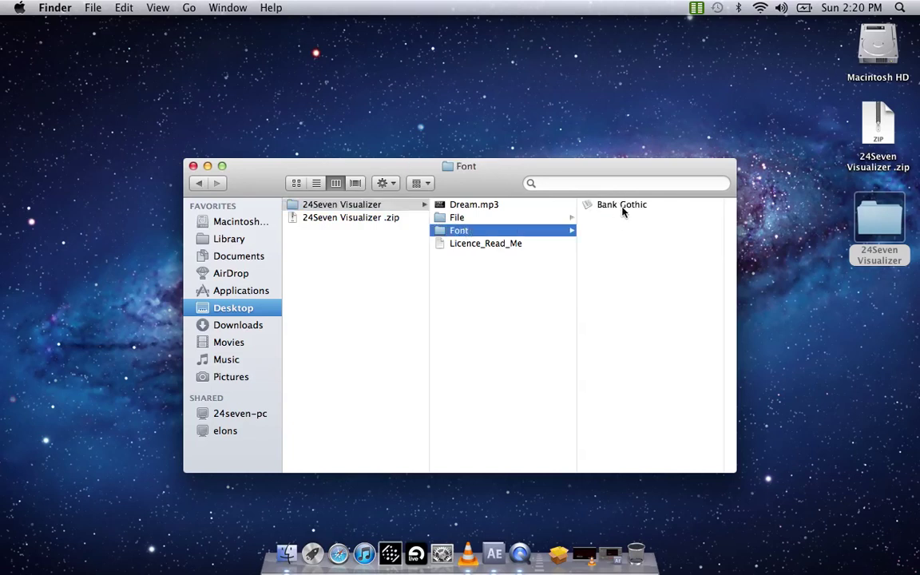
{"action": "left_click", "coordinate": [233, 240]}
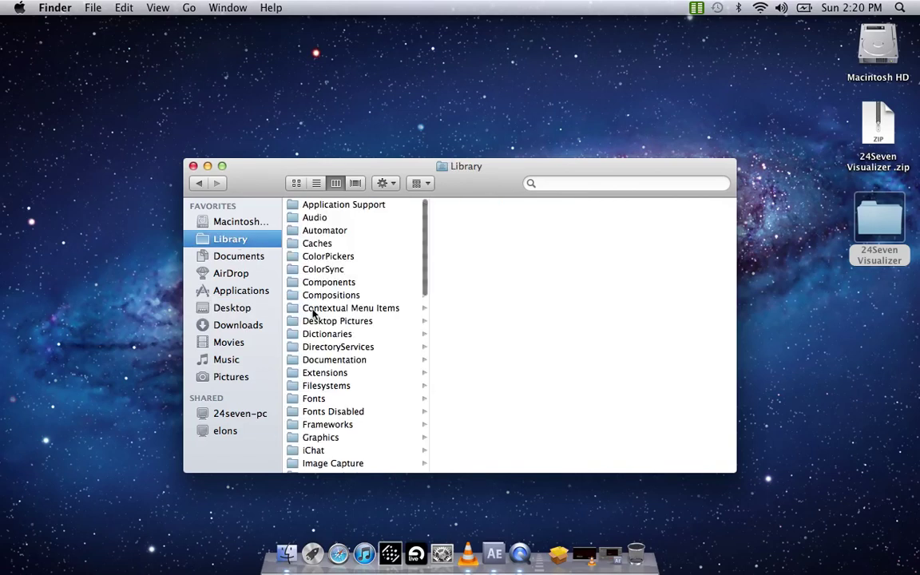
{"action": "left_click", "coordinate": [330, 401]}
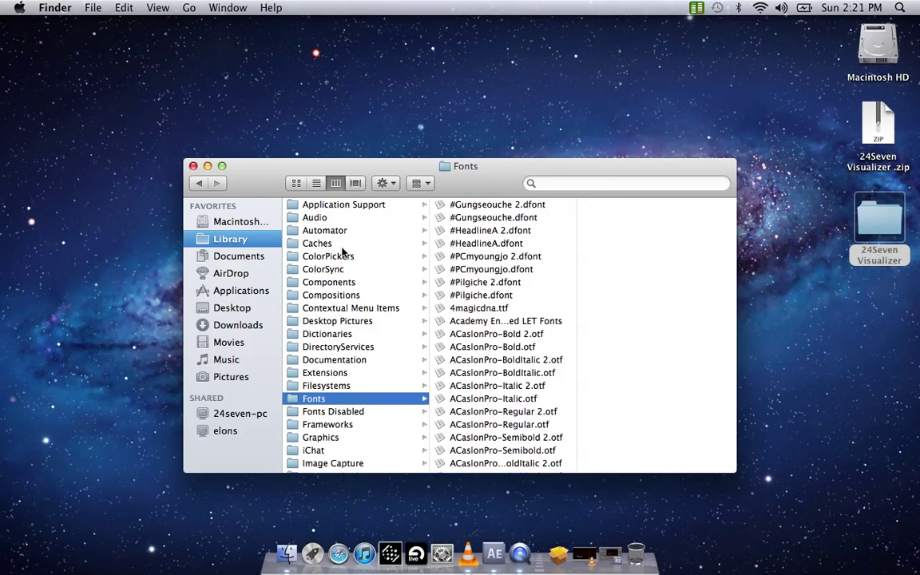
{"action": "left_click", "coordinate": [192, 166]}
{"action": "double_click", "coordinate": [876, 214]}
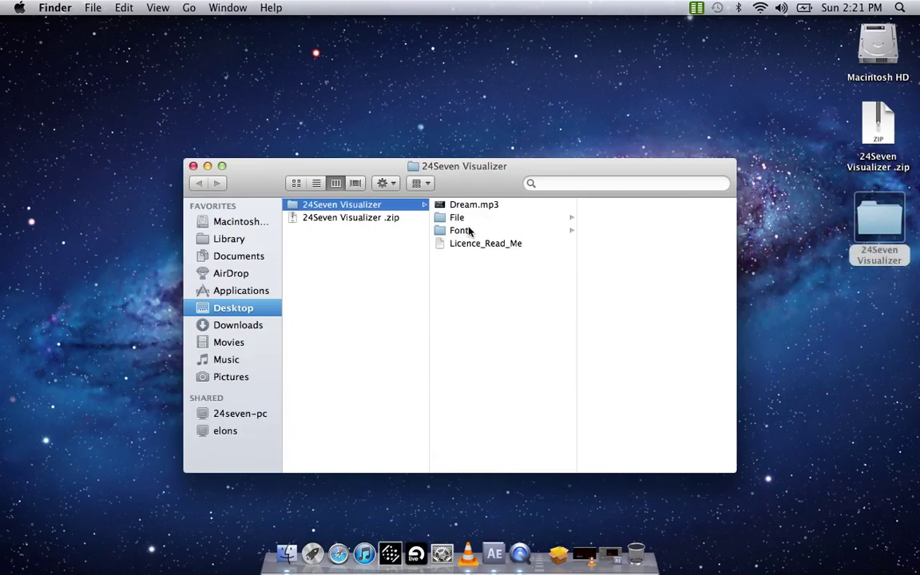
Open Dream Visualizer.aep from the File folder and bring After Effects back on screen
{"action": "left_click", "coordinate": [482, 221]}
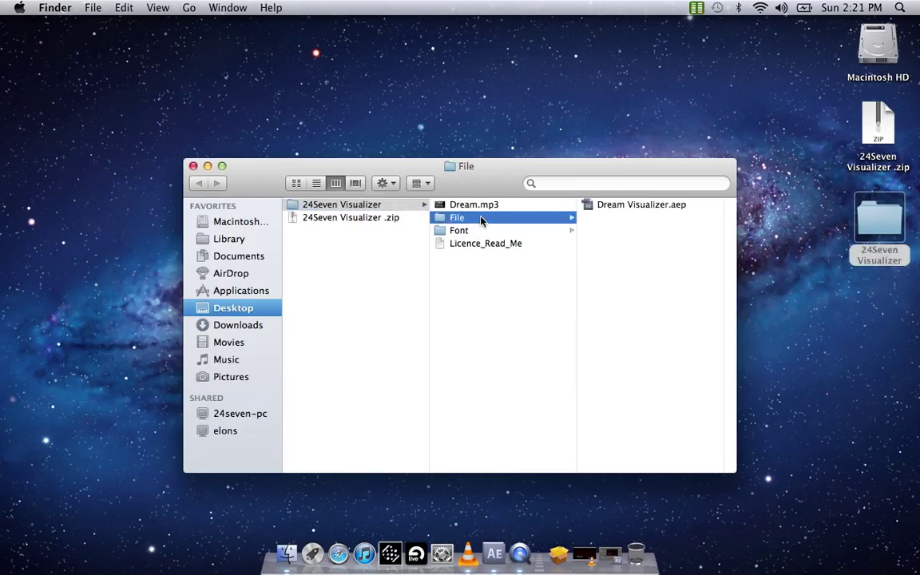
{"action": "left_click", "coordinate": [602, 207]}
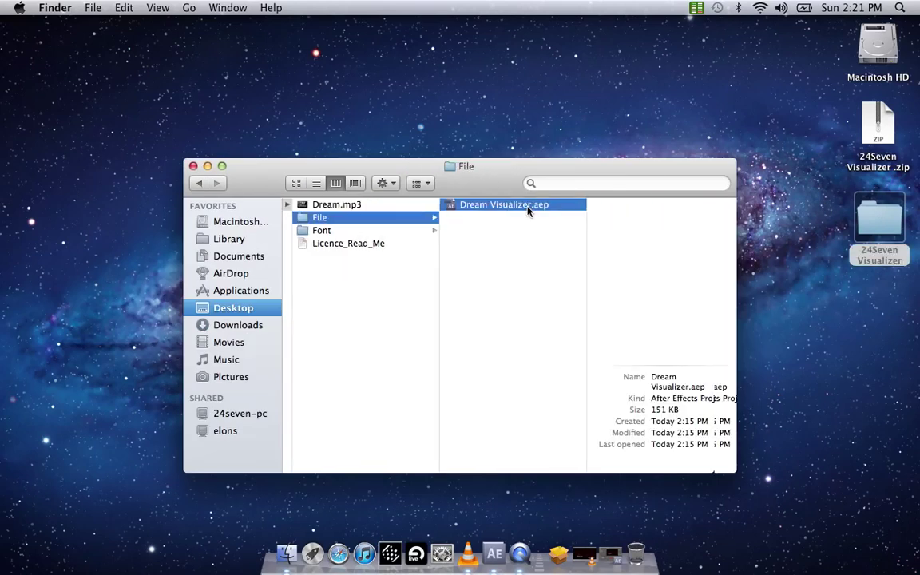
{"action": "left_click", "coordinate": [193, 167]}
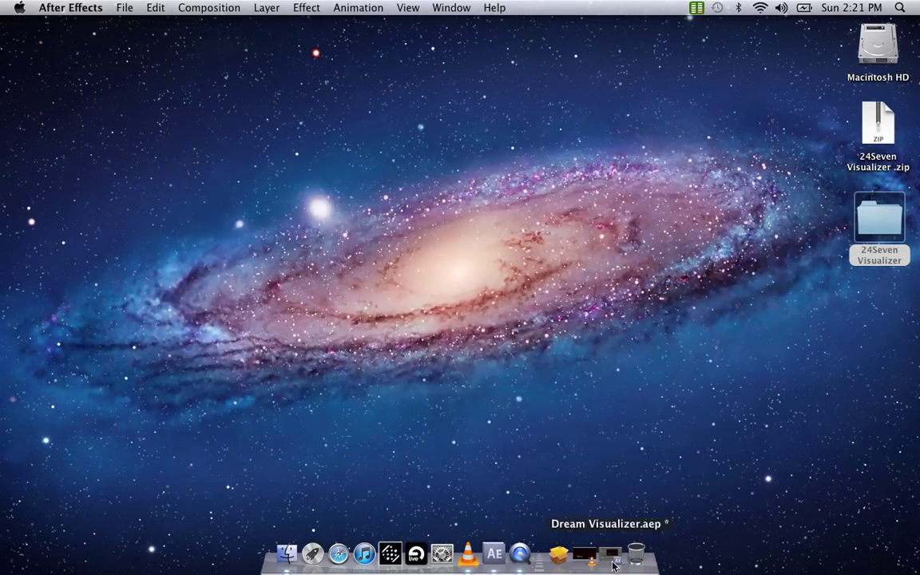
{"action": "left_click", "coordinate": [585, 554]}
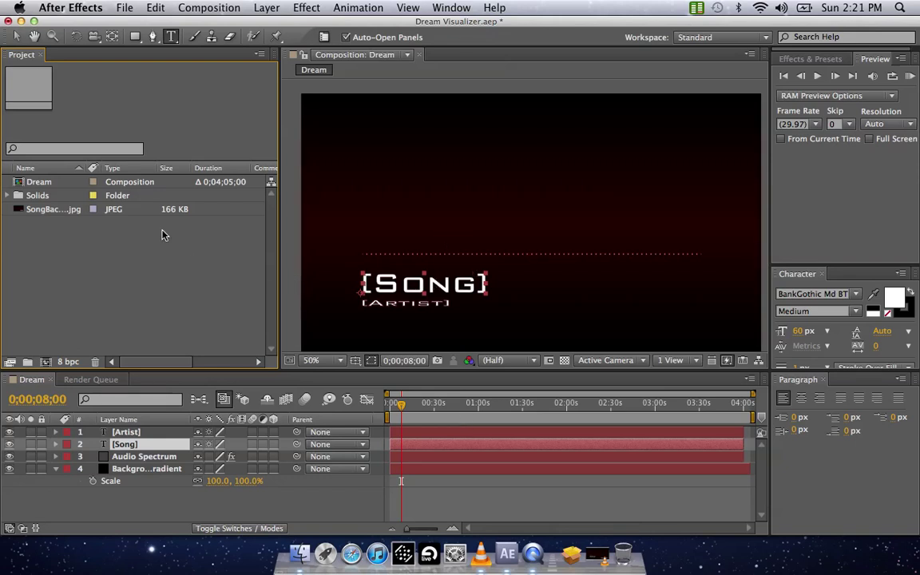
Replace the [SONG] title with 'Dream' and the [ARTIST] line with '24Seven'
{"action": "left_click", "coordinate": [170, 37]}
{"action": "triple_click", "coordinate": [416, 288]}
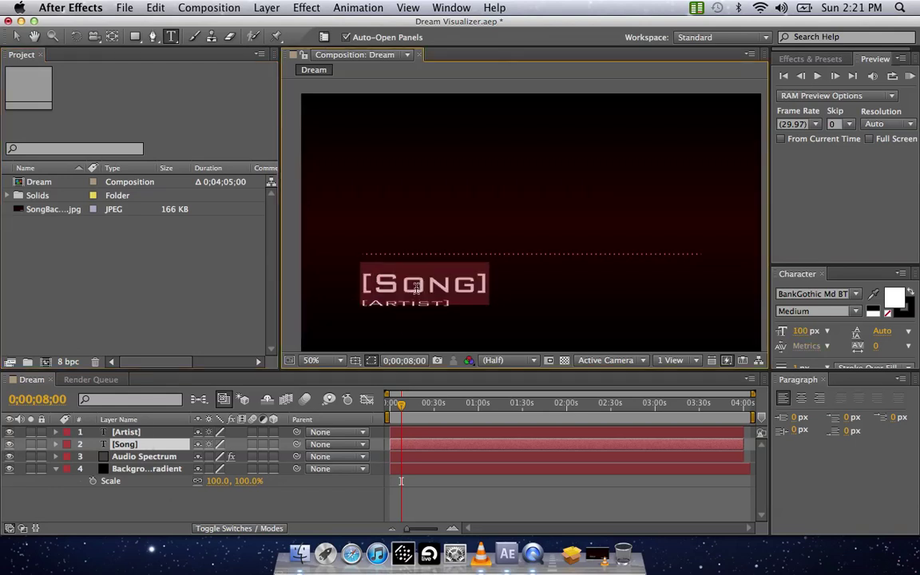
{"action": "type", "text": "Dream"}
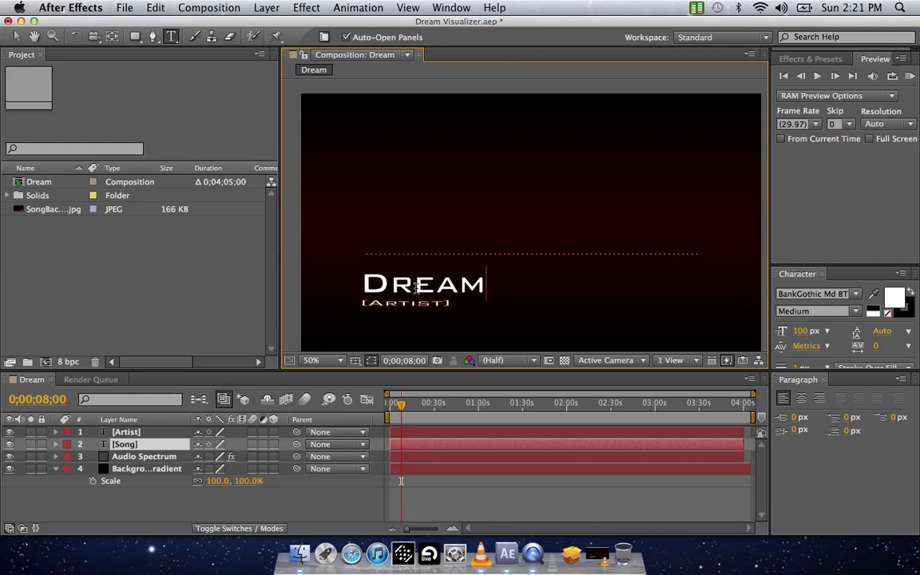
{"action": "left_click", "coordinate": [131, 432]}
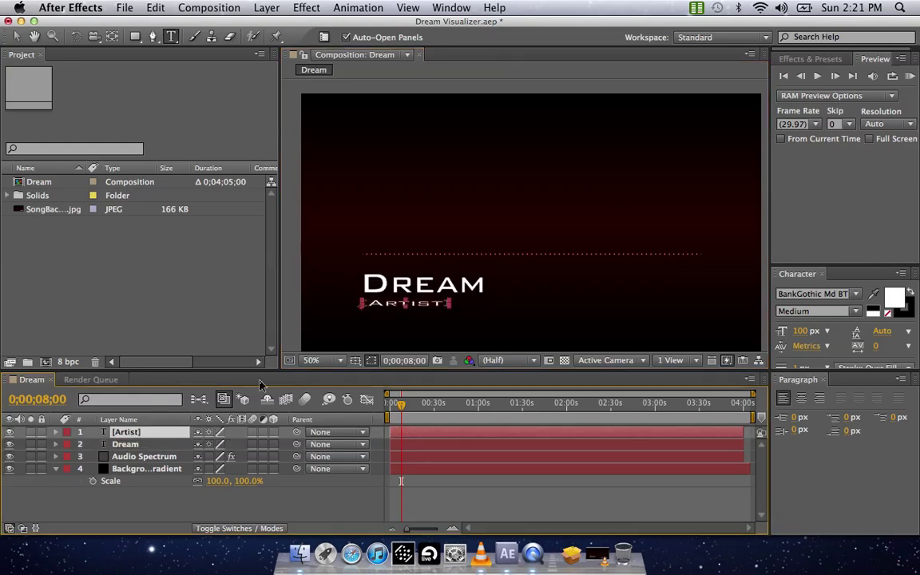
{"action": "triple_click", "coordinate": [392, 304]}
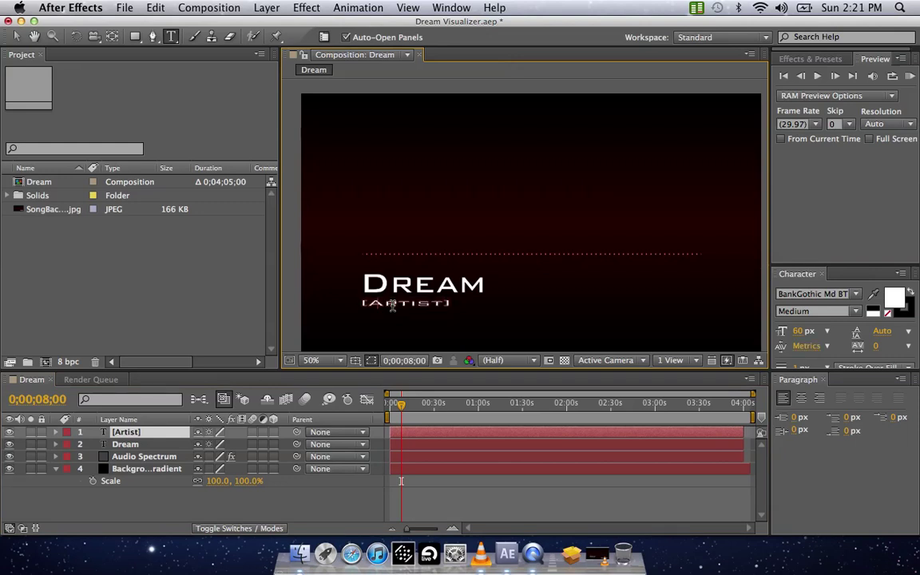
{"action": "type", "text": "24Seven"}
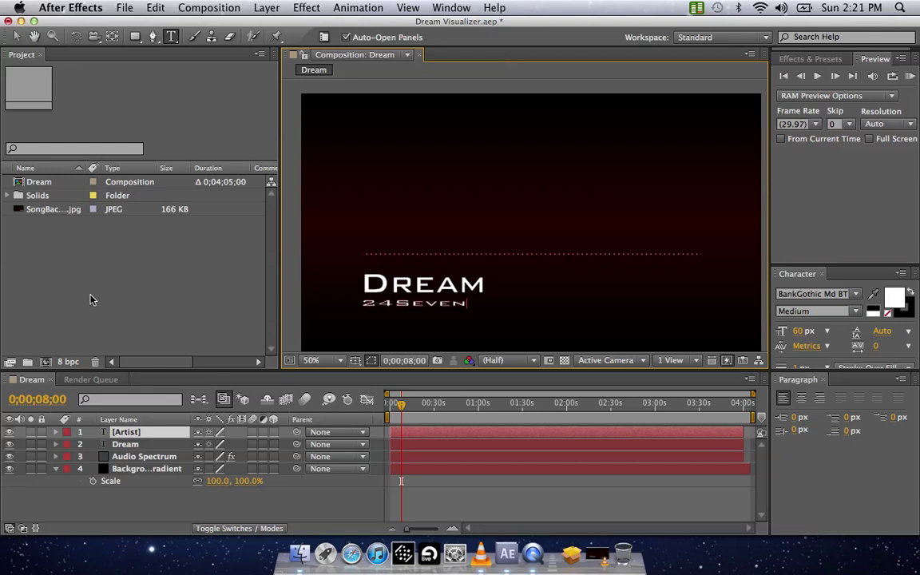
Import Dream.mp3 from the Dream Project folder into the project
{"action": "double_click", "coordinate": [114, 284]}
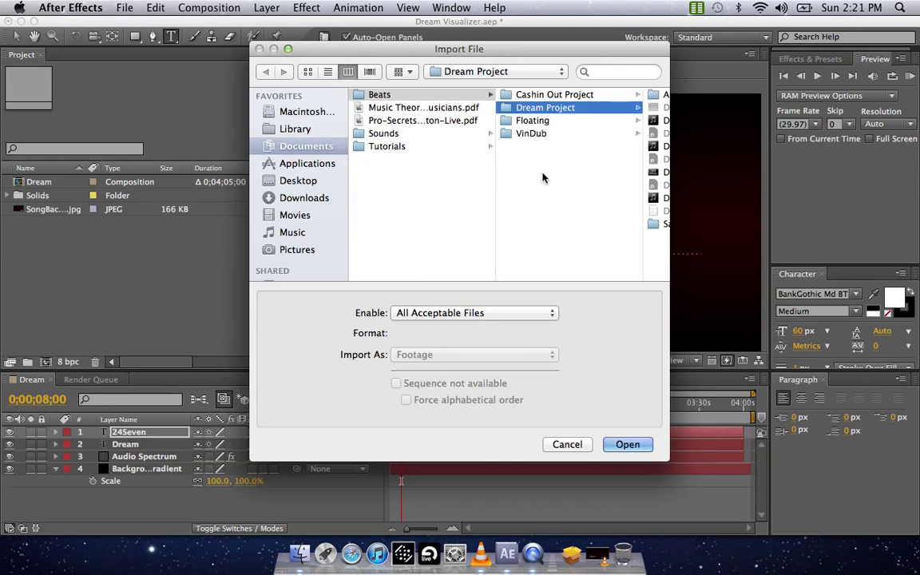
{"action": "key", "text": "Right"}
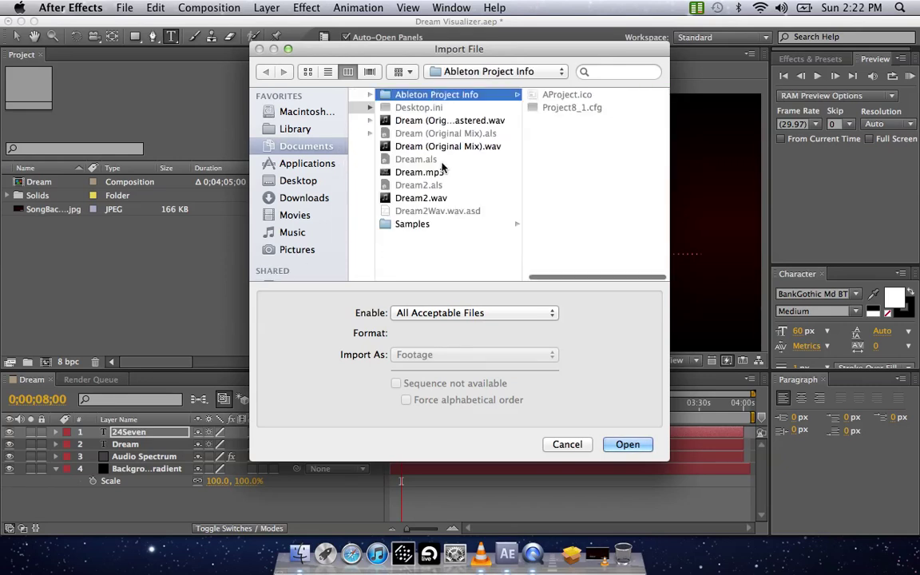
{"action": "left_click", "coordinate": [442, 172]}
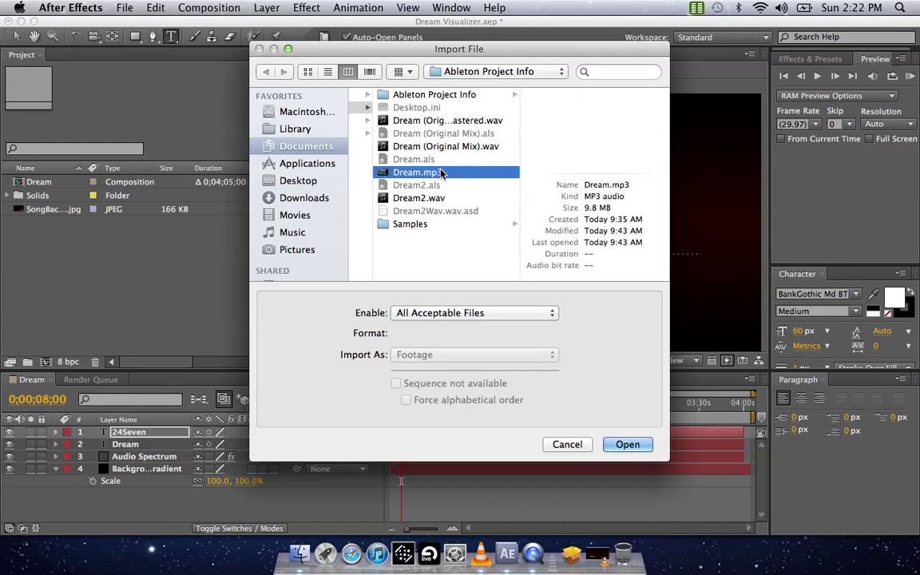
{"action": "key", "text": "Return"}
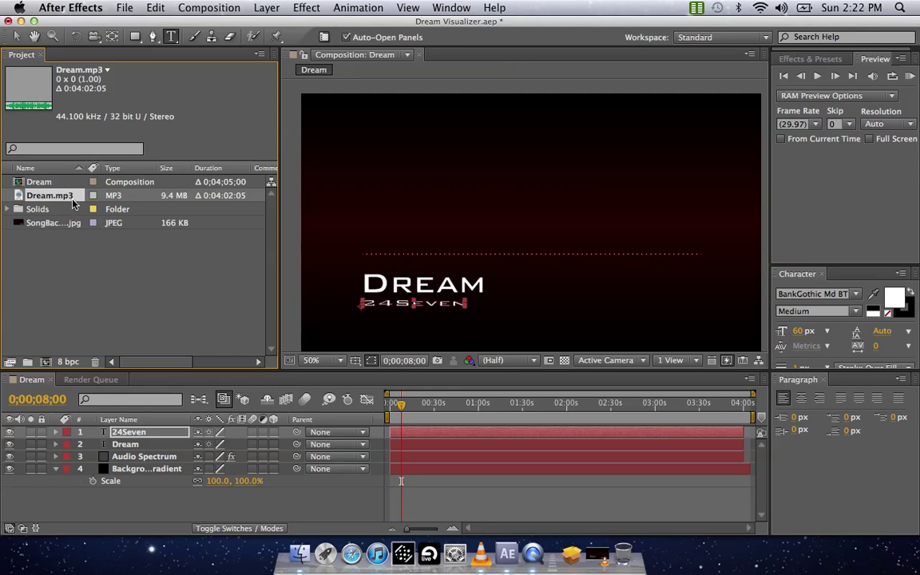
Add Dream.mp3 to the Dream timeline as layer 5 and check its audio waveform
{"action": "left_click_drag", "start_coordinate": [68, 200], "coordinate": [168, 507]}
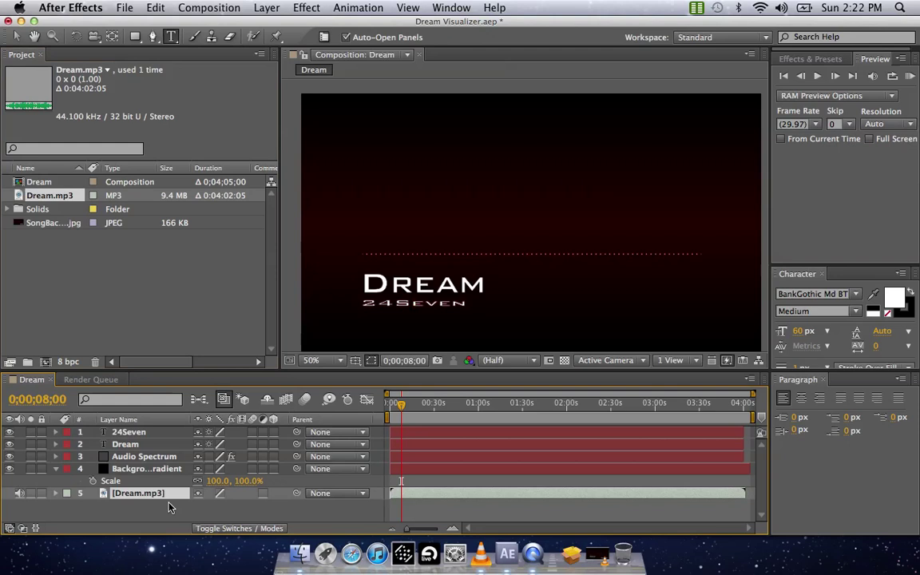
{"action": "left_click", "coordinate": [55, 495]}
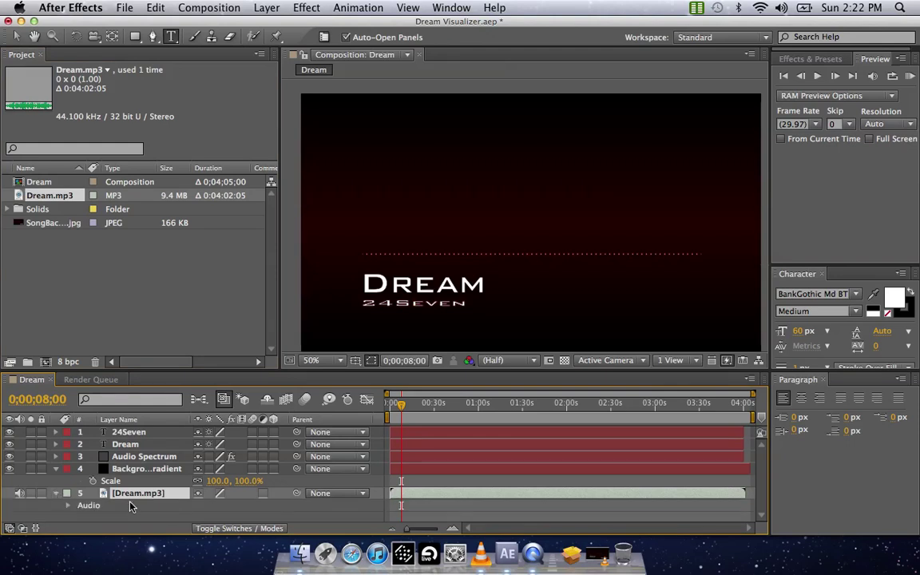
{"action": "left_click", "coordinate": [69, 506]}
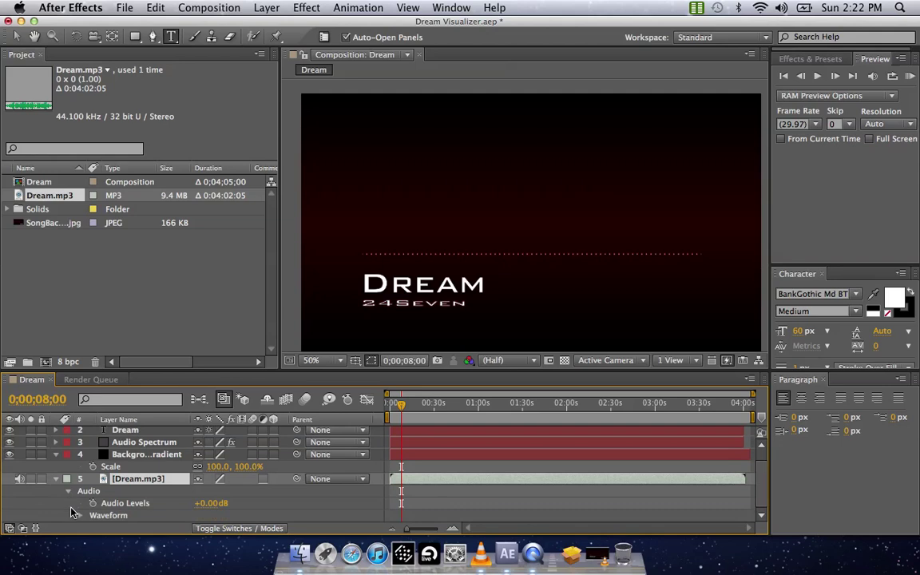
{"action": "left_click", "coordinate": [80, 515]}
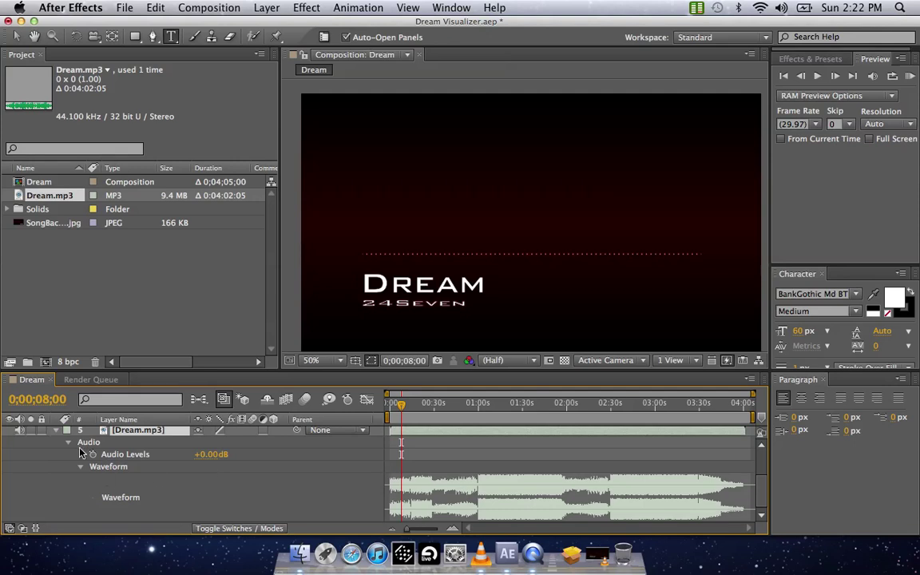
{"action": "left_click", "coordinate": [56, 432]}
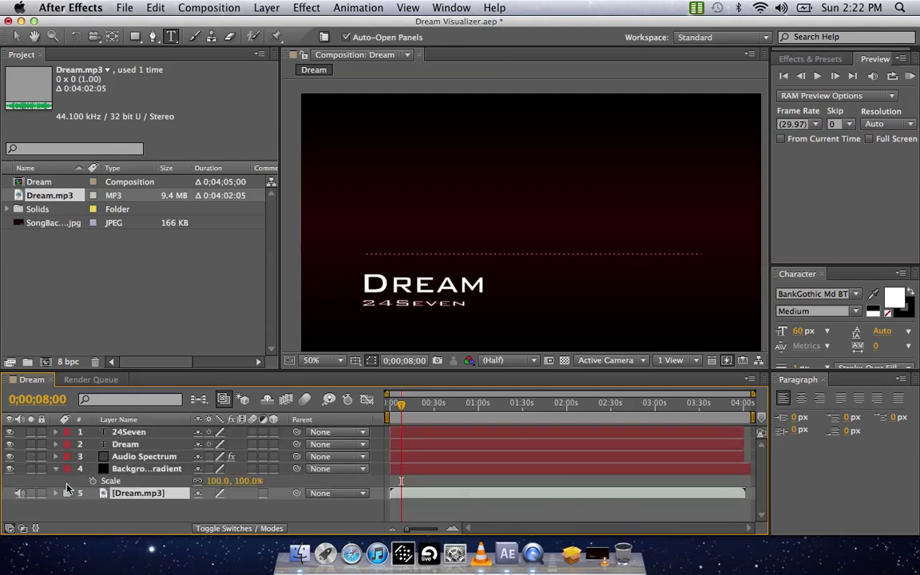
{"action": "left_click", "coordinate": [143, 458]}
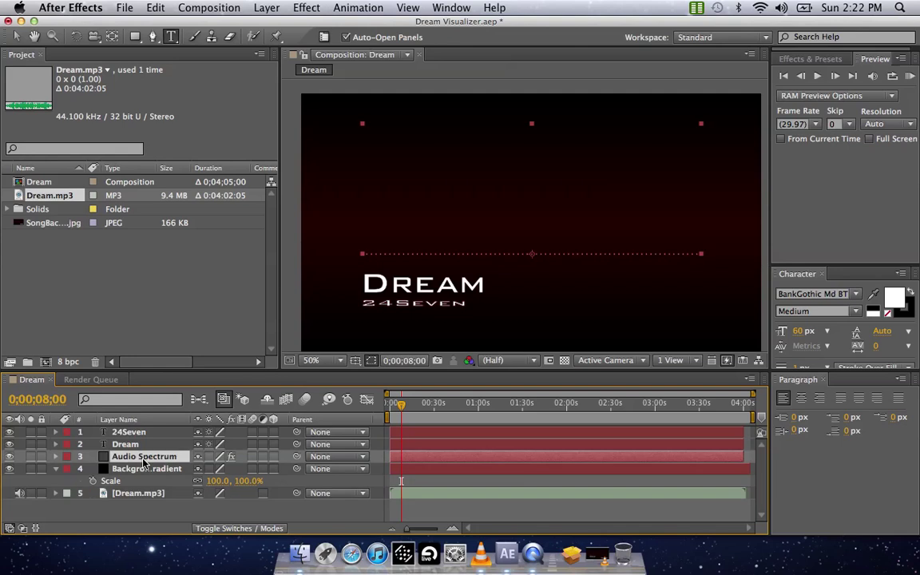
Set the Audio Spectrum effect's Audio Layer to 5. Dream.mp3
{"action": "left_click", "coordinate": [56, 469]}
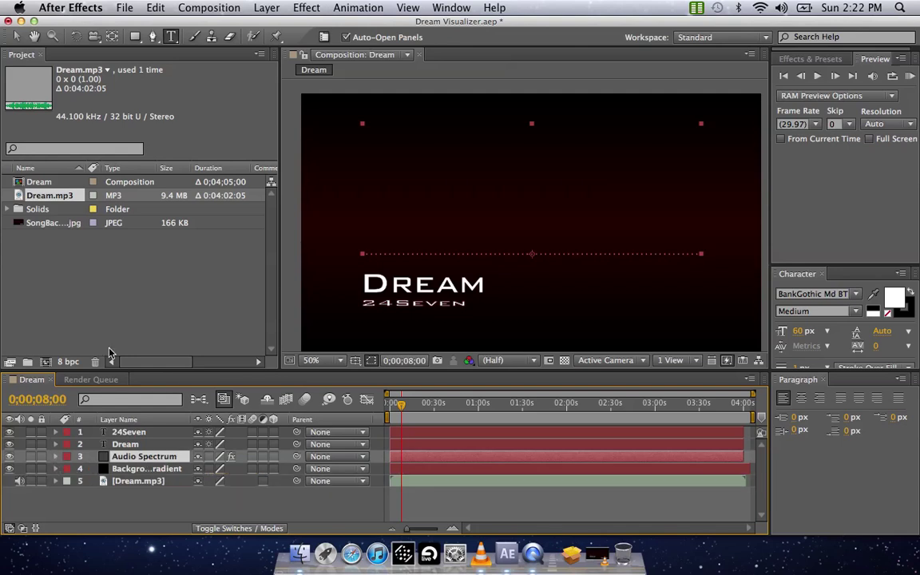
{"action": "left_click", "coordinate": [310, 8]}
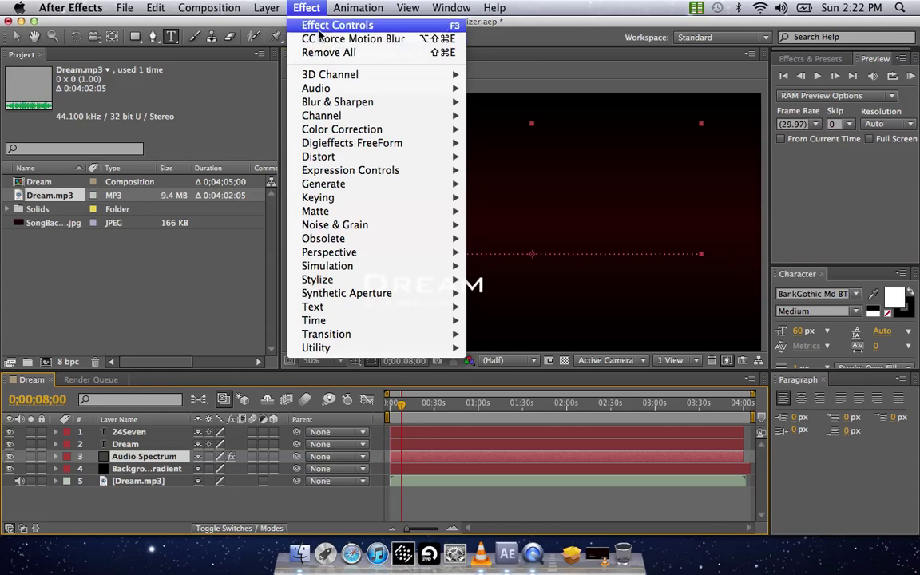
{"action": "left_click", "coordinate": [321, 27]}
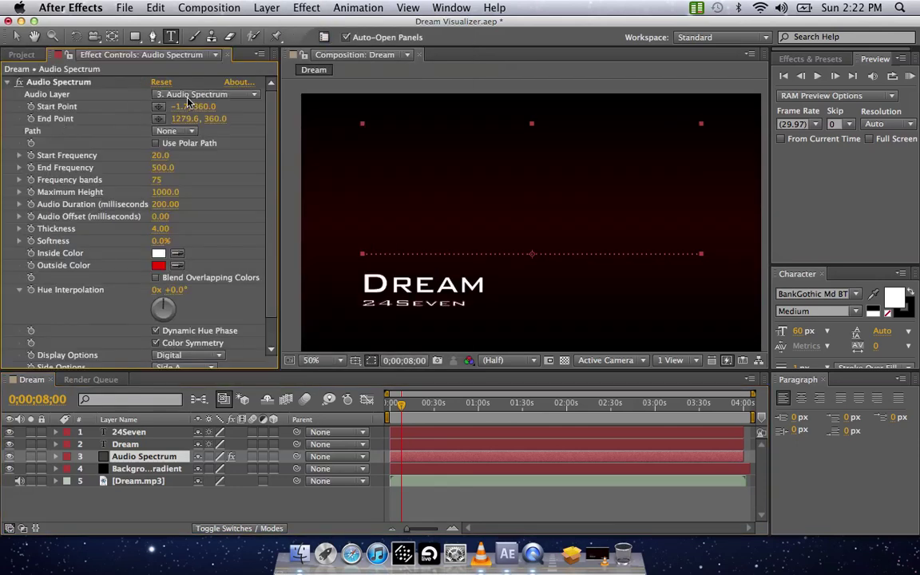
{"action": "left_click", "coordinate": [187, 97]}
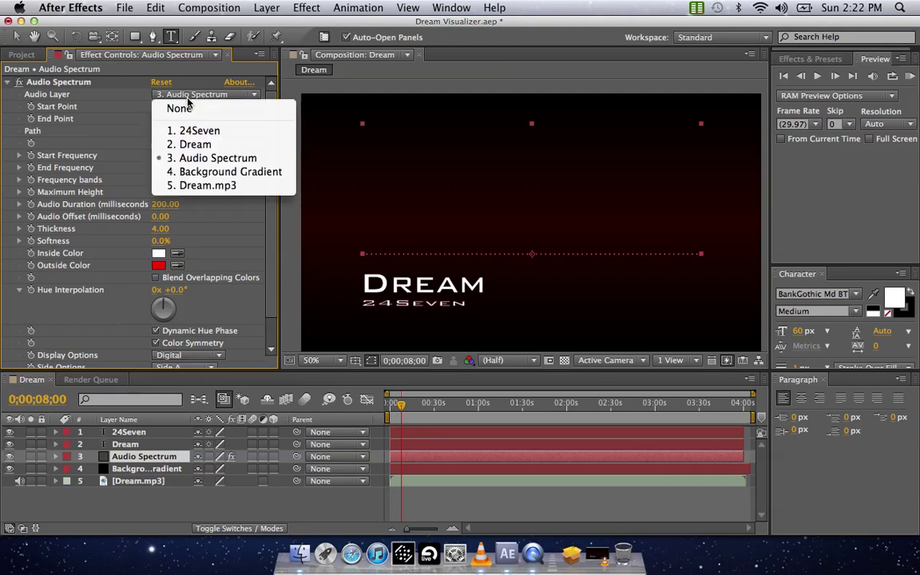
{"action": "left_click", "coordinate": [198, 186]}
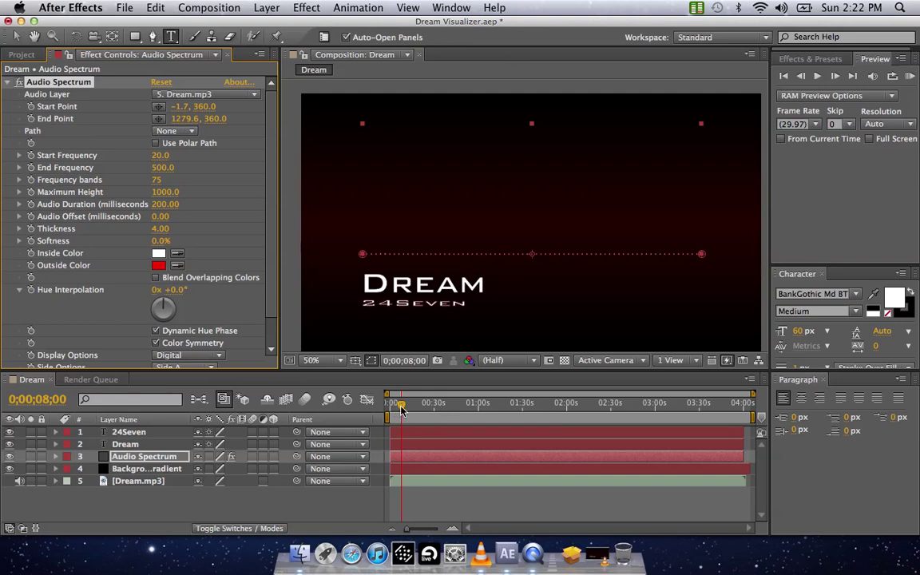
Move the current time to 0;00;38;01 to preview the reacting spectrum bars
{"action": "left_click", "coordinate": [426, 407]}
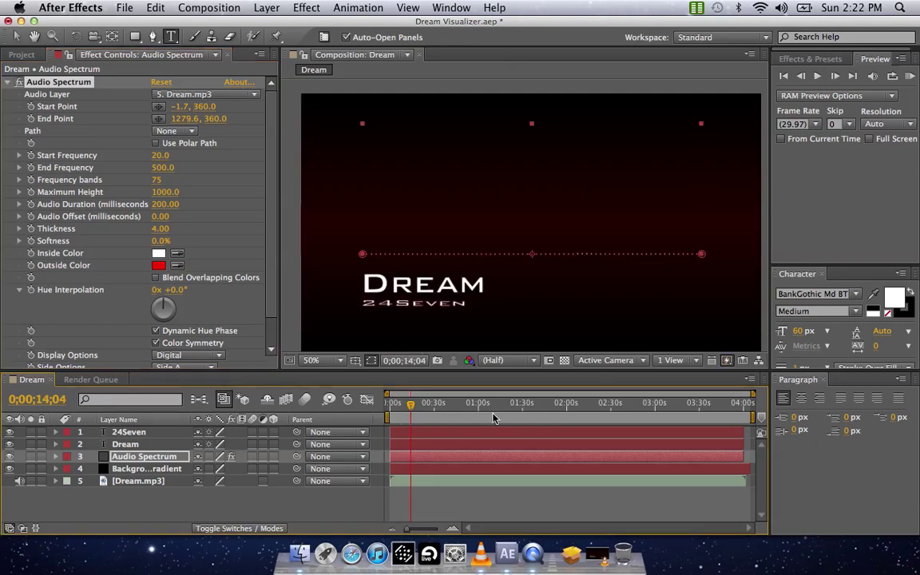
{"action": "left_click", "coordinate": [412, 407]}
{"action": "left_click_drag", "start_coordinate": [411, 407], "coordinate": [447, 407]}
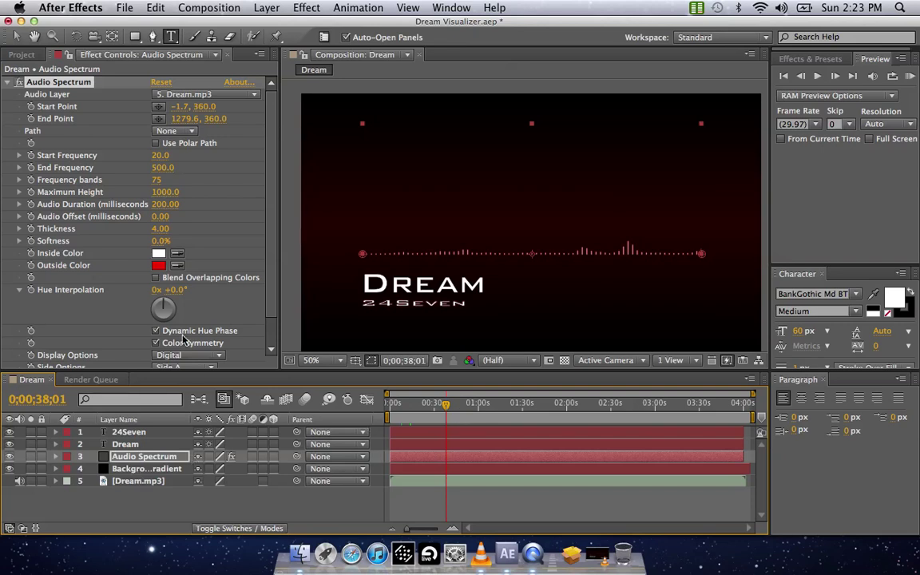
Change the Audio Spectrum Outside Color from red to blue (002EFF)
{"action": "left_click", "coordinate": [157, 267]}
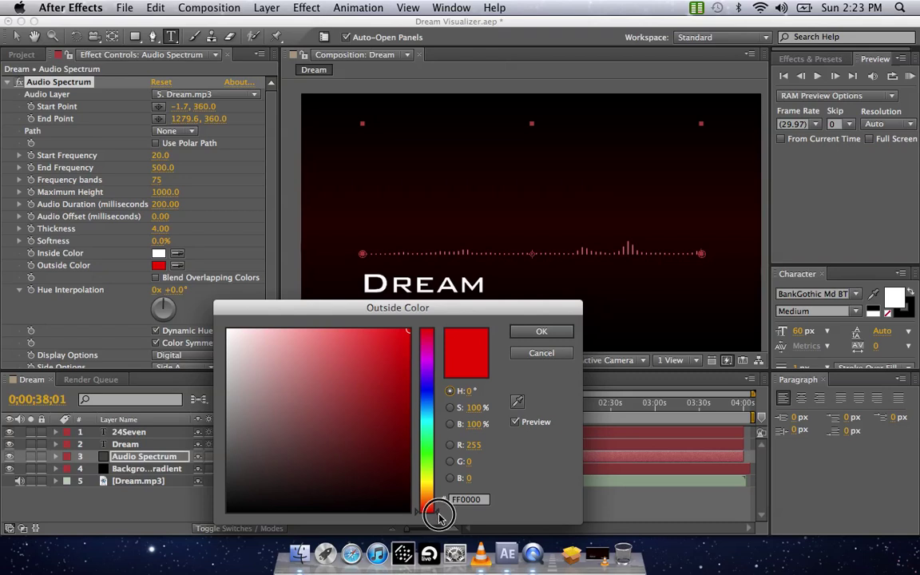
{"action": "left_click_drag", "start_coordinate": [432, 468], "coordinate": [438, 399]}
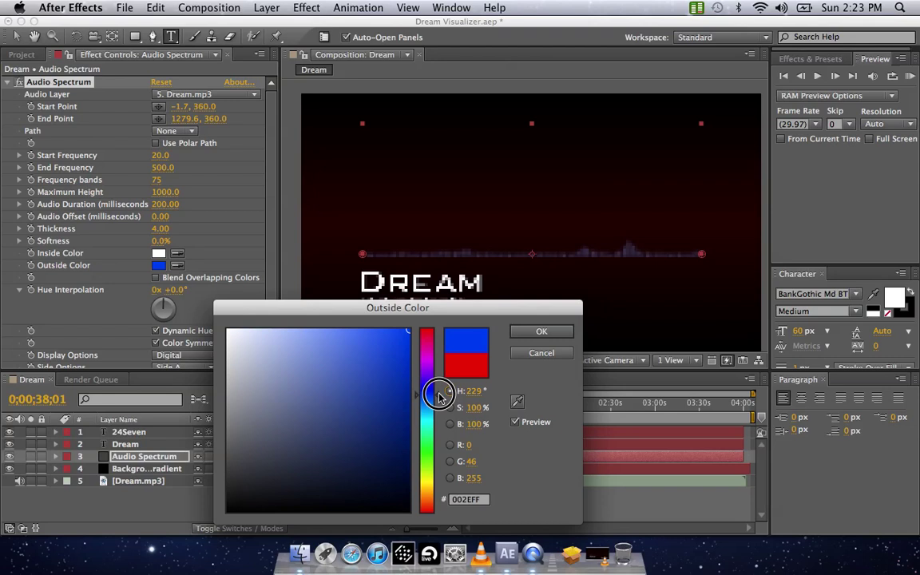
{"action": "left_click", "coordinate": [541, 332]}
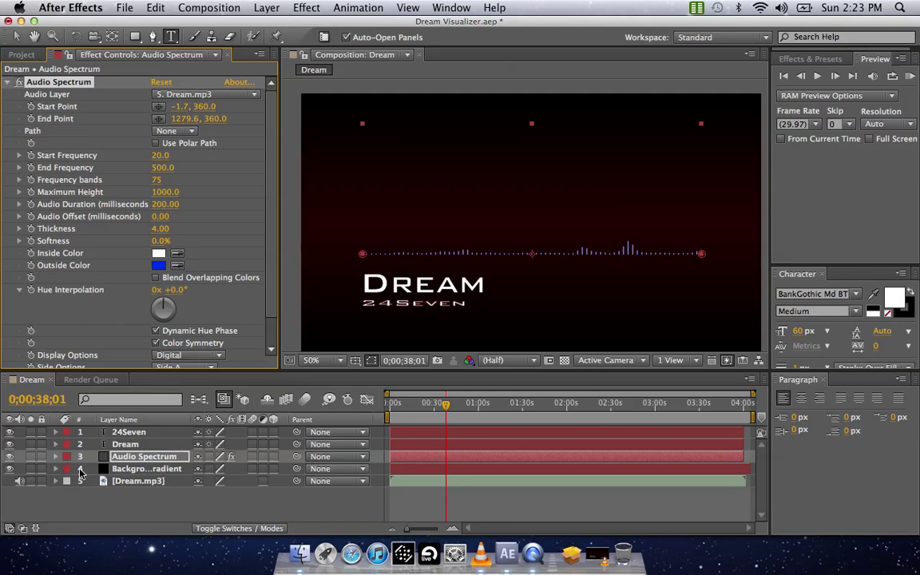
Expand the Background Gradient layer's Layer Styles to reveal the Gradient Overlay
{"action": "left_click", "coordinate": [141, 471]}
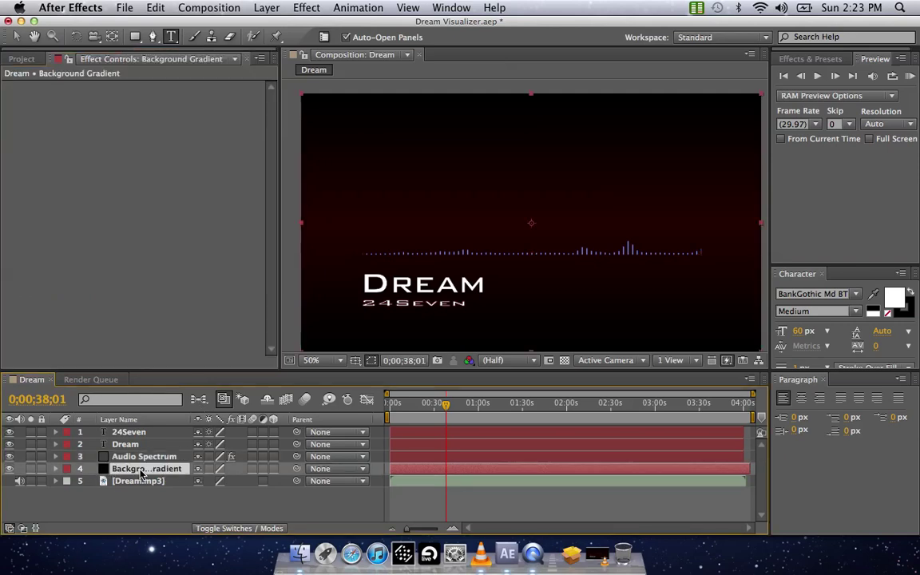
{"action": "left_click", "coordinate": [56, 470]}
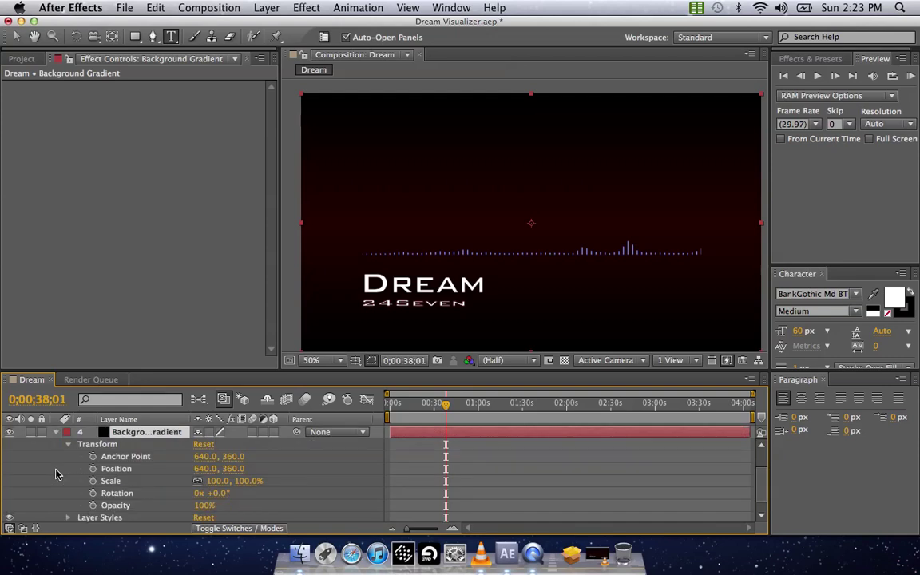
{"action": "scroll", "coordinate": [80, 488], "scroll_direction": "down", "scroll_amount": 1}
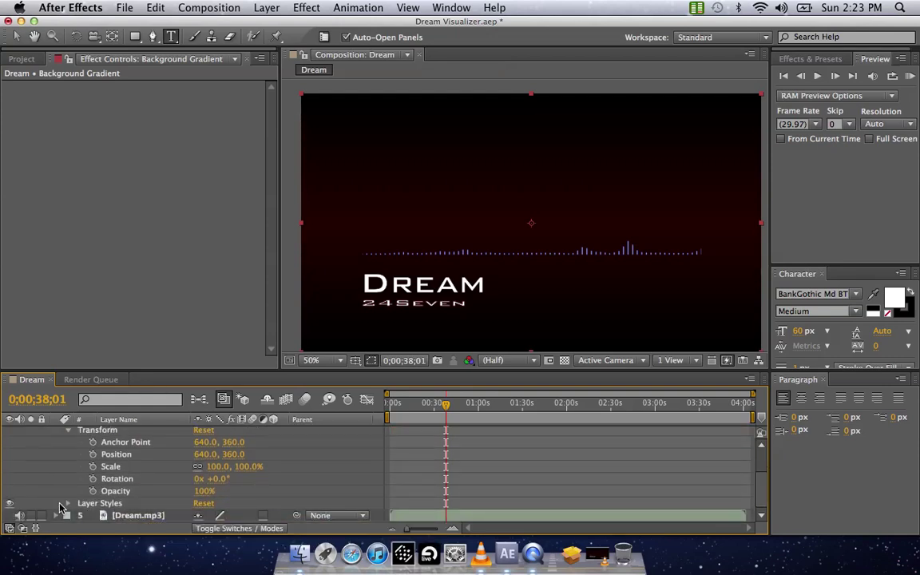
{"action": "left_click", "coordinate": [68, 505]}
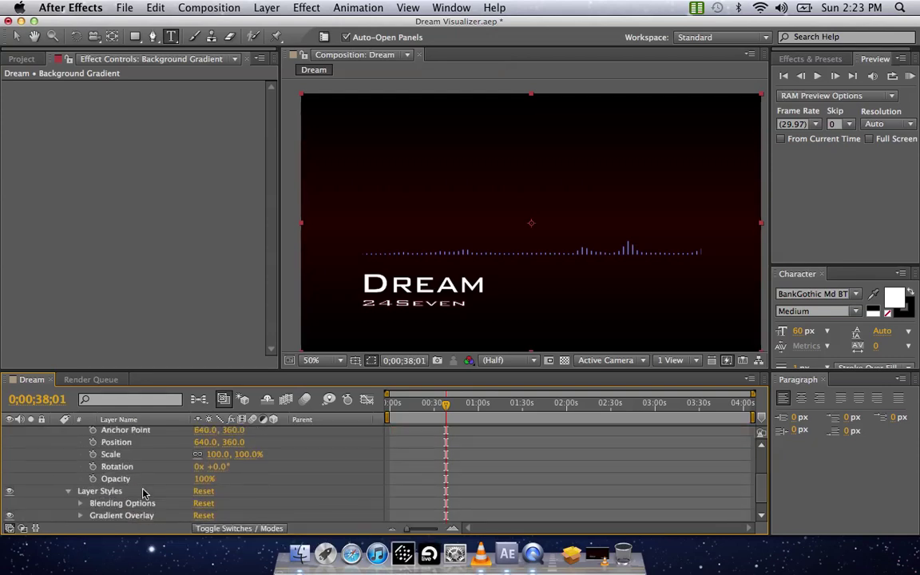
{"action": "scroll", "coordinate": [139, 489], "scroll_direction": "down", "scroll_amount": 1}
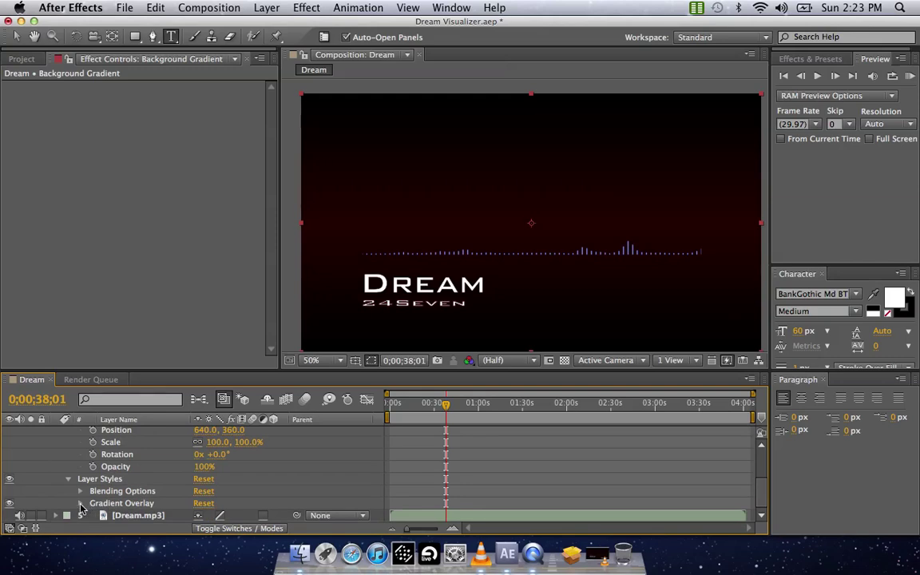
{"action": "left_click", "coordinate": [80, 503]}
{"action": "scroll", "coordinate": [82, 503], "scroll_direction": "down", "scroll_amount": 3}
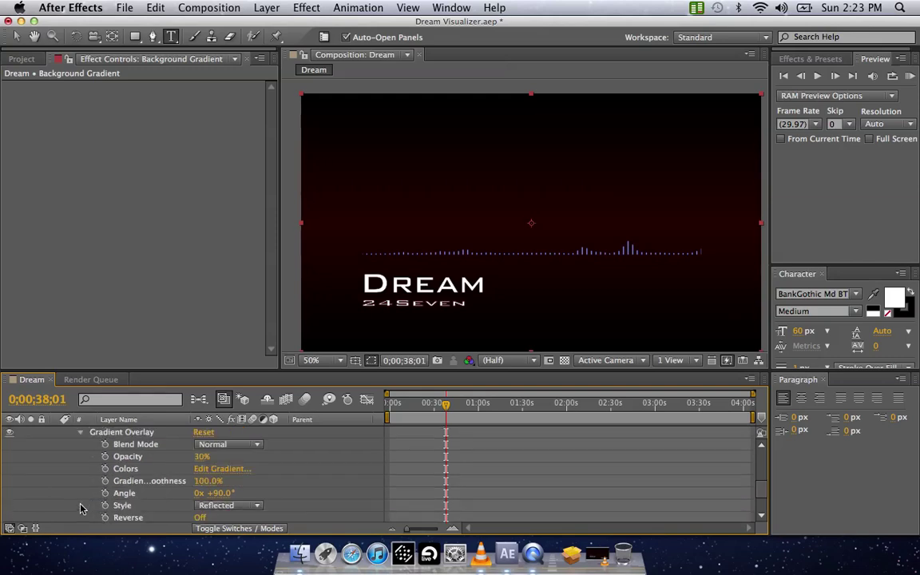
Change the Gradient Overlay's dark red stop to dark blue (000E76)
{"action": "left_click", "coordinate": [227, 475]}
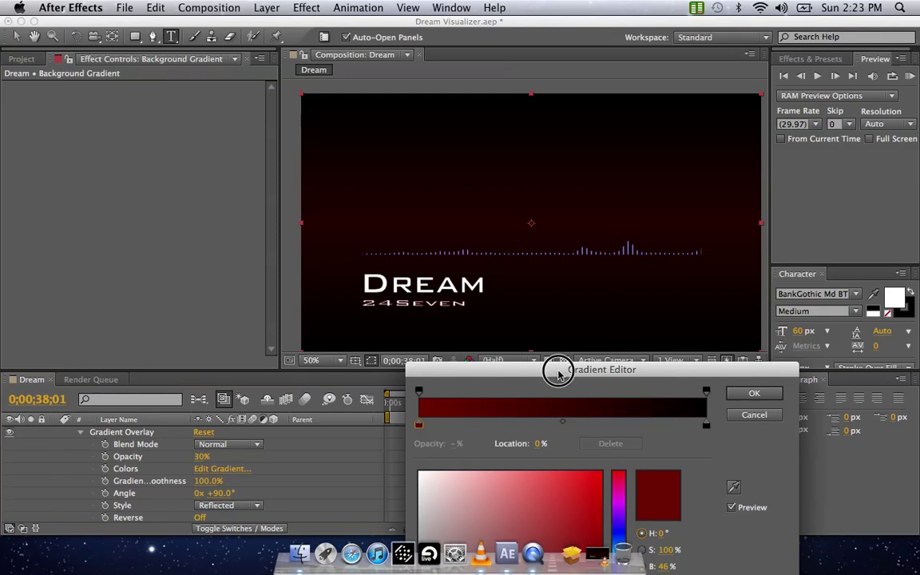
{"action": "left_click_drag", "start_coordinate": [559, 373], "coordinate": [467, 205]}
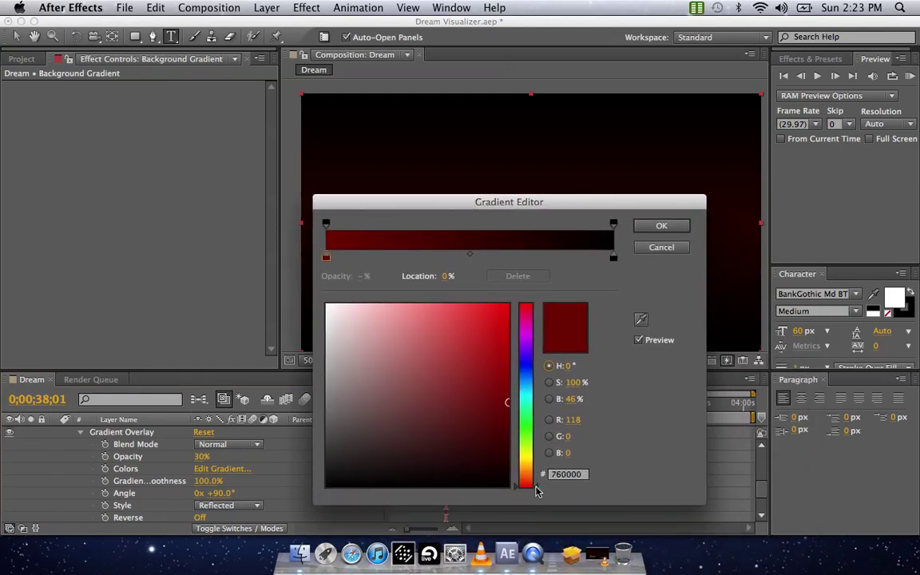
{"action": "left_click_drag", "start_coordinate": [535, 491], "coordinate": [534, 382]}
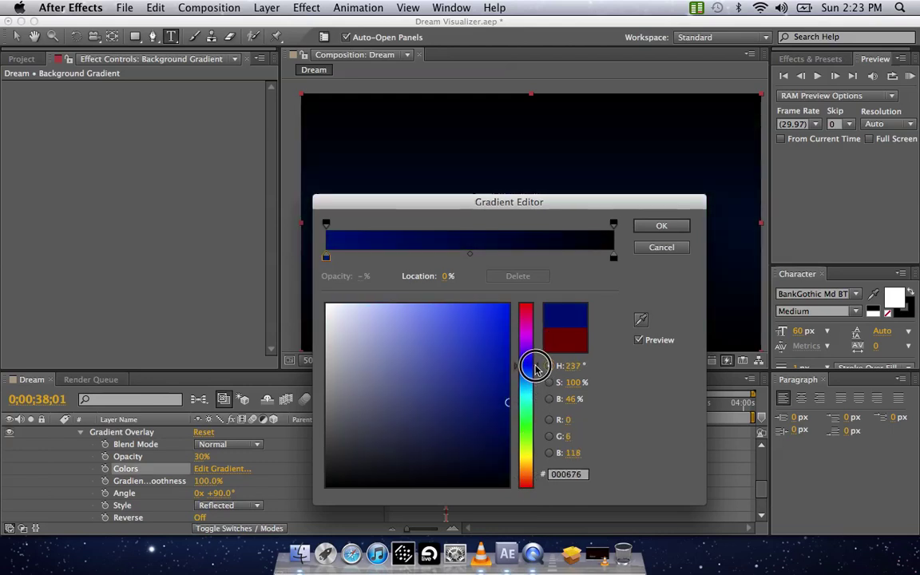
{"action": "left_click_drag", "start_coordinate": [535, 367], "coordinate": [536, 369]}
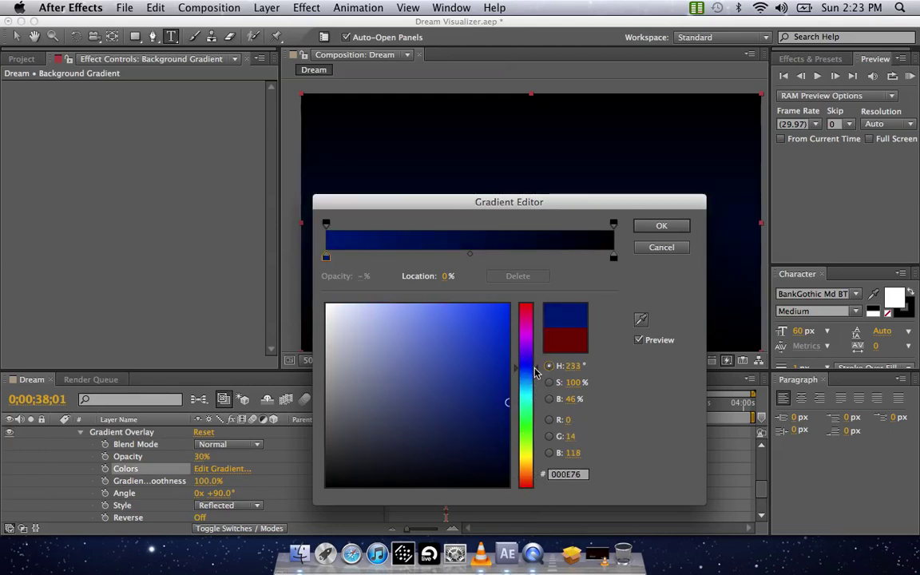
{"action": "left_click", "coordinate": [678, 227]}
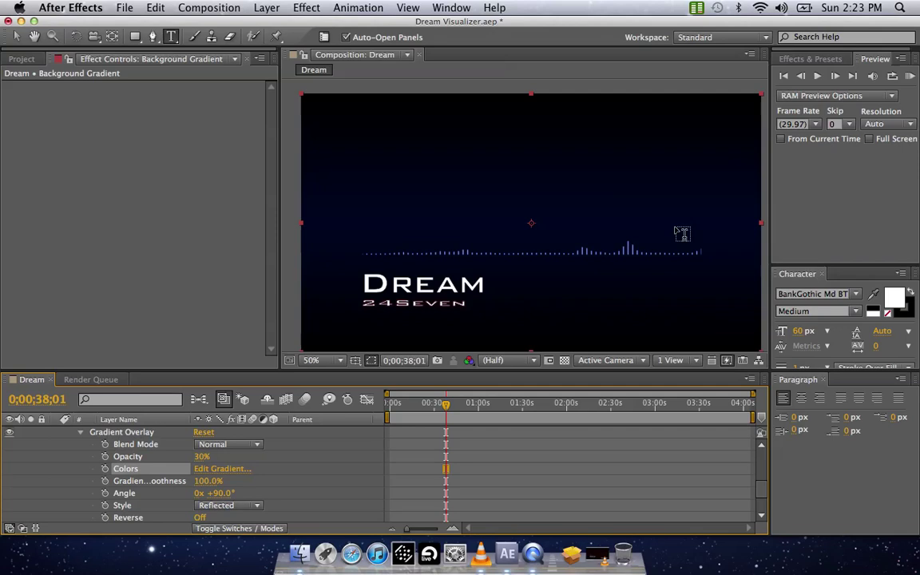
{"action": "left_click", "coordinate": [79, 433]}
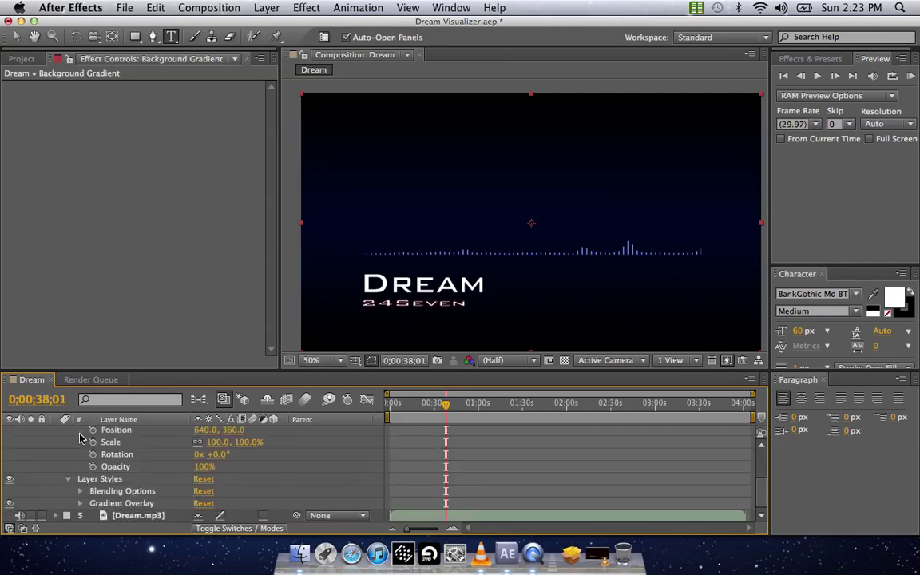
Collapse the Background Gradient layer's properties in the timeline
{"action": "left_click", "coordinate": [68, 479]}
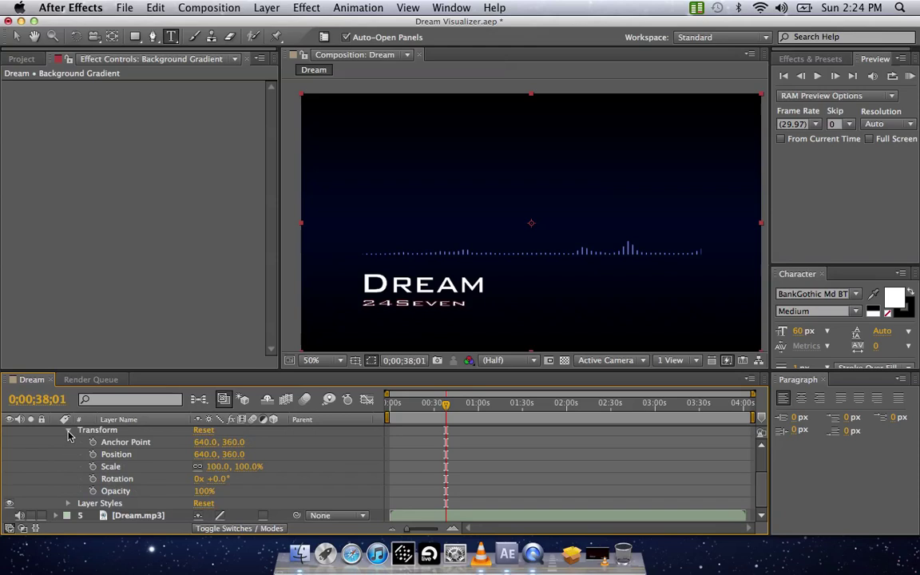
{"action": "left_click", "coordinate": [68, 432]}
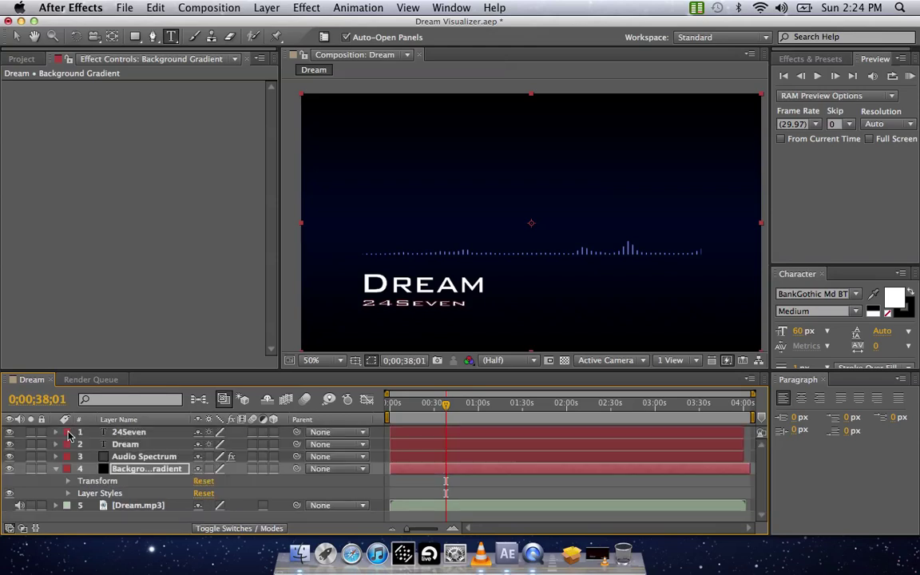
{"action": "left_click", "coordinate": [54, 469]}
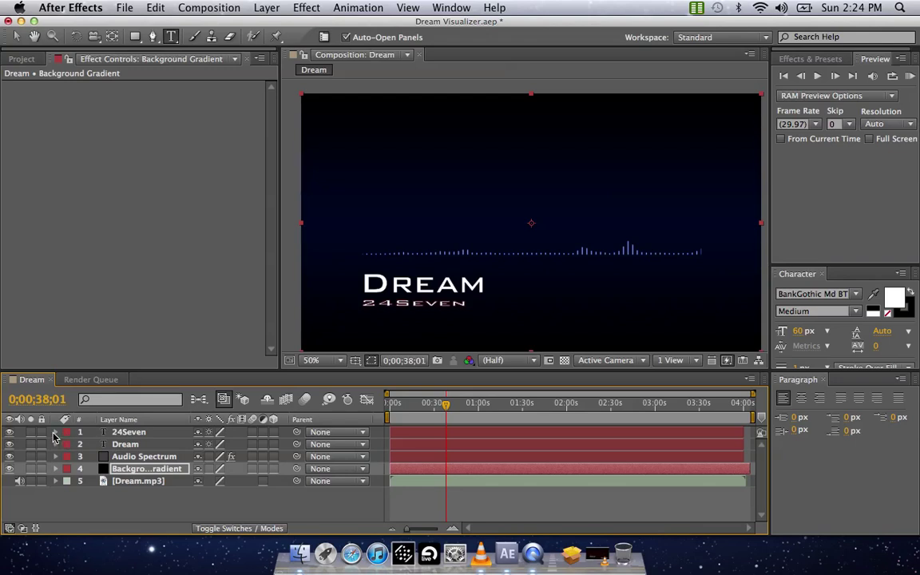
Change the 24Seven layer's Outer Glow colour from red to blue (0000FF)
{"action": "left_click", "coordinate": [55, 436]}
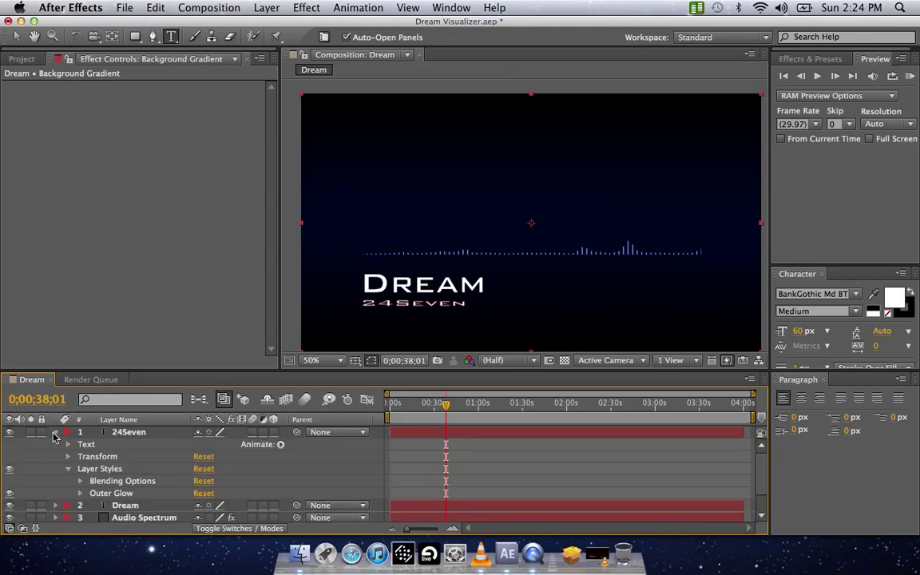
{"action": "left_click", "coordinate": [80, 492]}
{"action": "scroll", "coordinate": [120, 494], "scroll_direction": "down", "scroll_amount": 3}
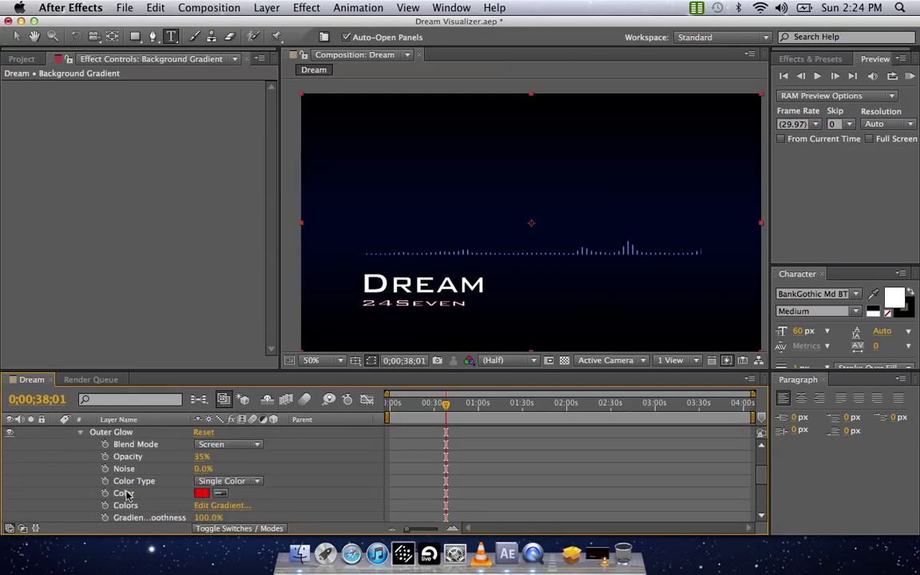
{"action": "left_click", "coordinate": [201, 493]}
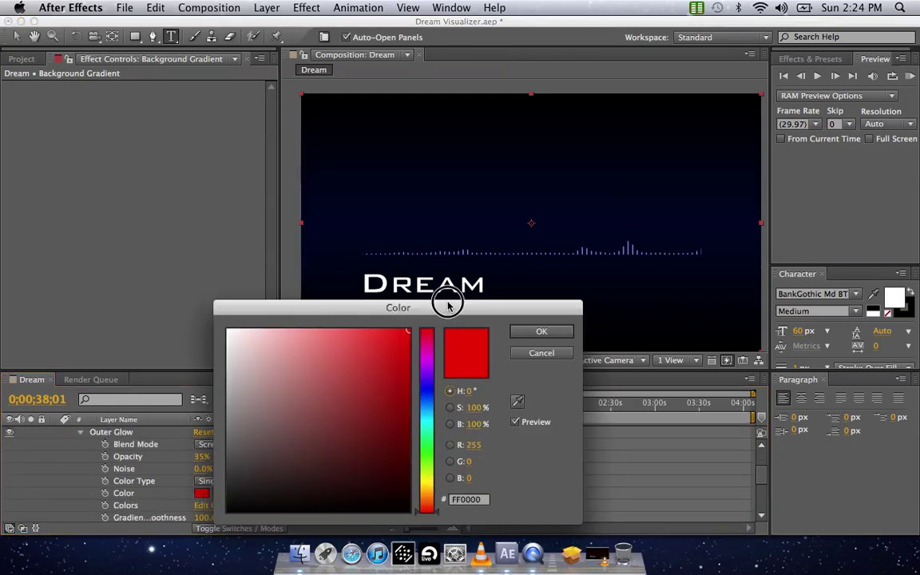
{"action": "left_click_drag", "start_coordinate": [442, 304], "coordinate": [722, 169]}
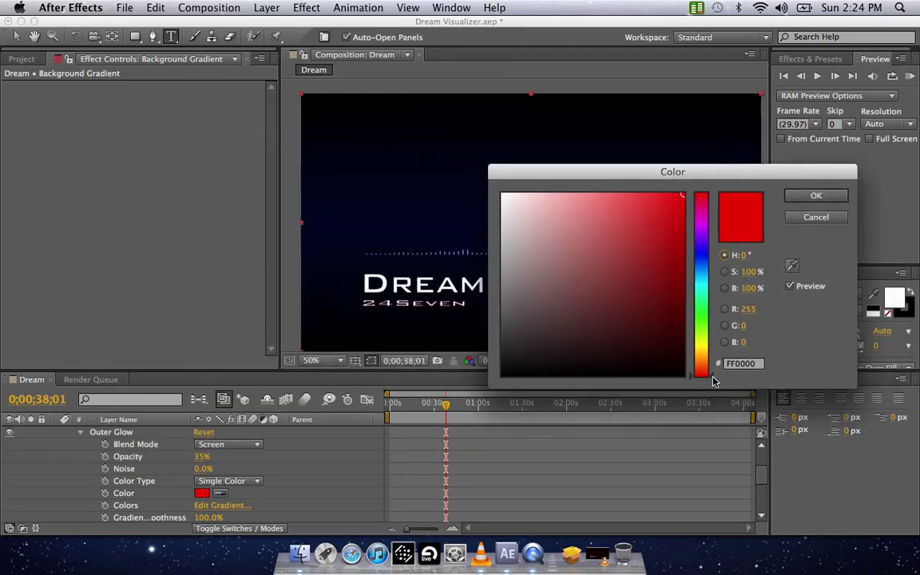
{"action": "left_click_drag", "start_coordinate": [707, 374], "coordinate": [705, 256]}
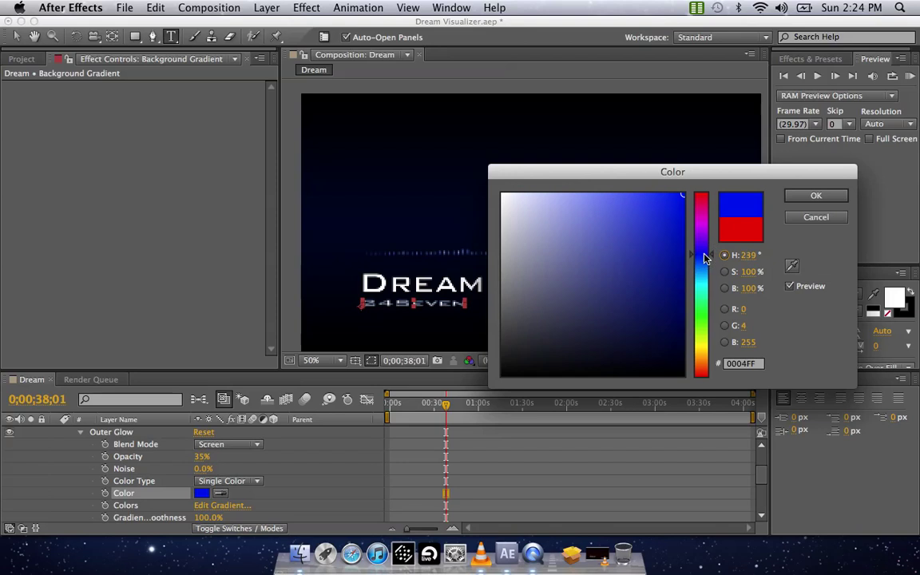
{"action": "left_click", "coordinate": [814, 197]}
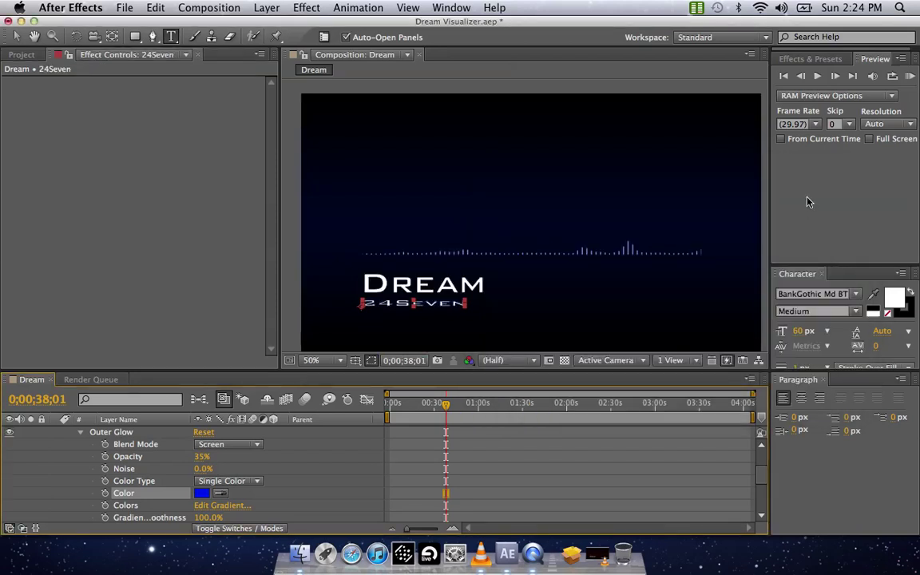
{"action": "left_click", "coordinate": [198, 55]}
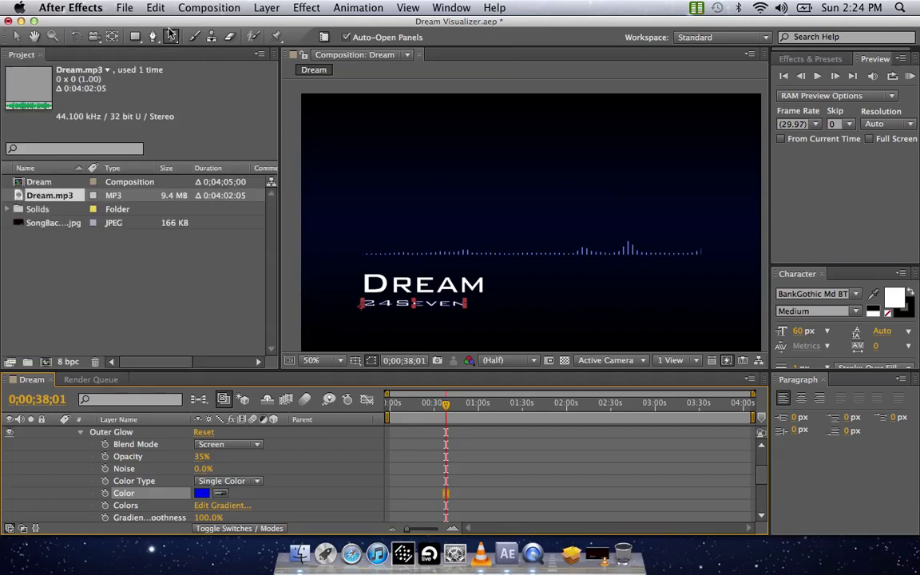
{"action": "left_click", "coordinate": [170, 36]}
{"action": "left_click", "coordinate": [218, 8]}
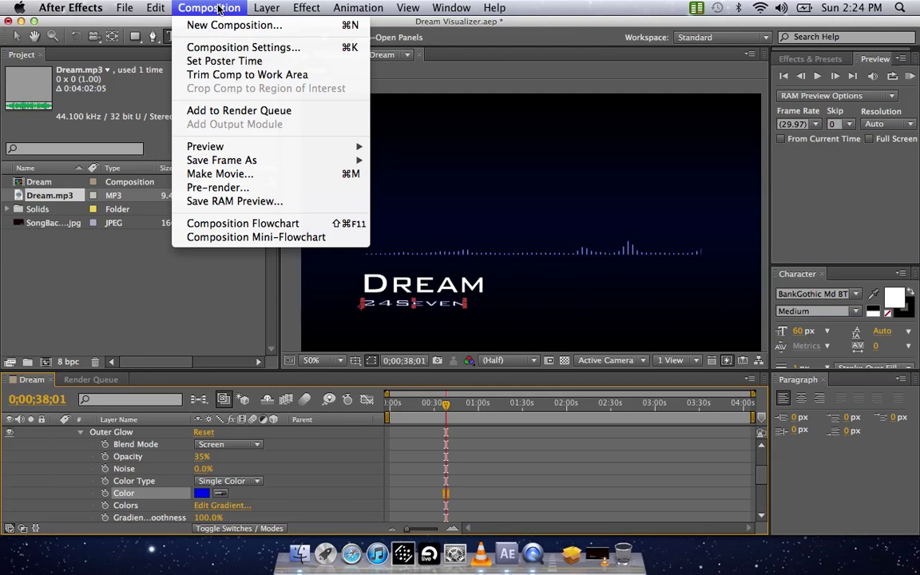
{"action": "left_click", "coordinate": [230, 53]}
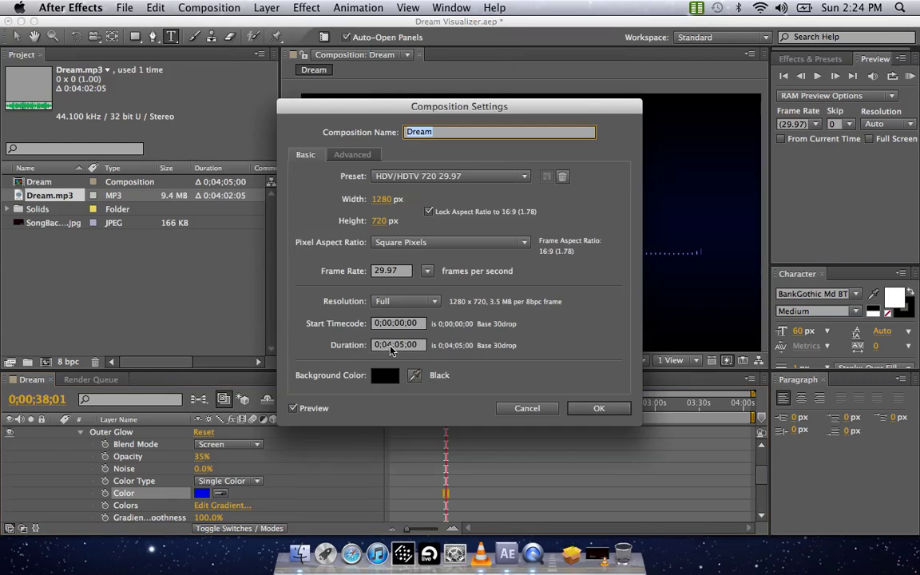
{"action": "left_click", "coordinate": [596, 409]}
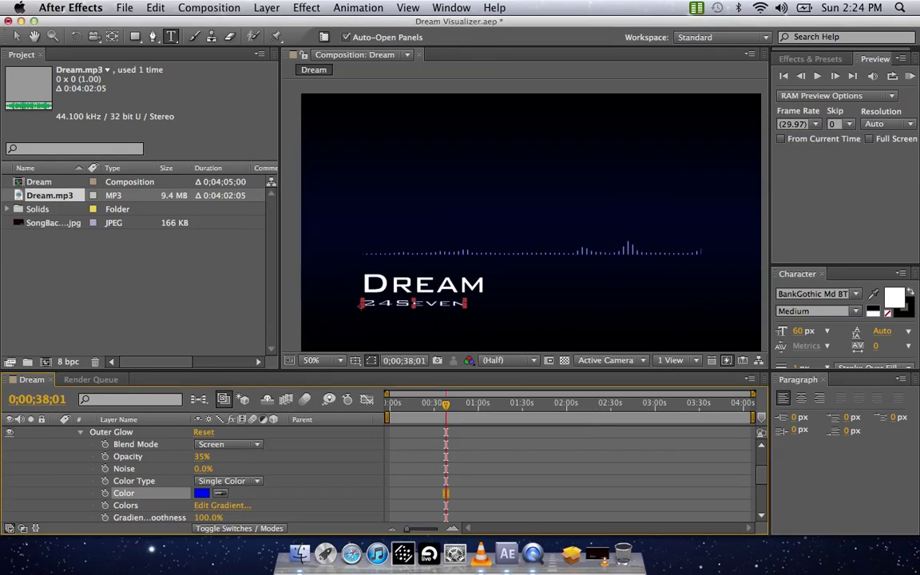
Add the Dream composition to the render queue and delete the already finished render item
{"action": "left_click", "coordinate": [209, 7]}
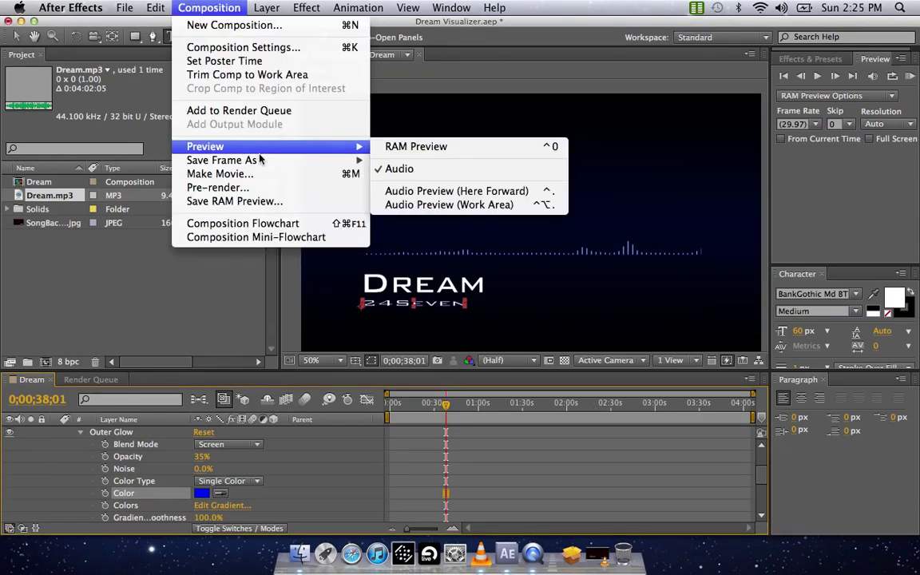
{"action": "left_click", "coordinate": [260, 175]}
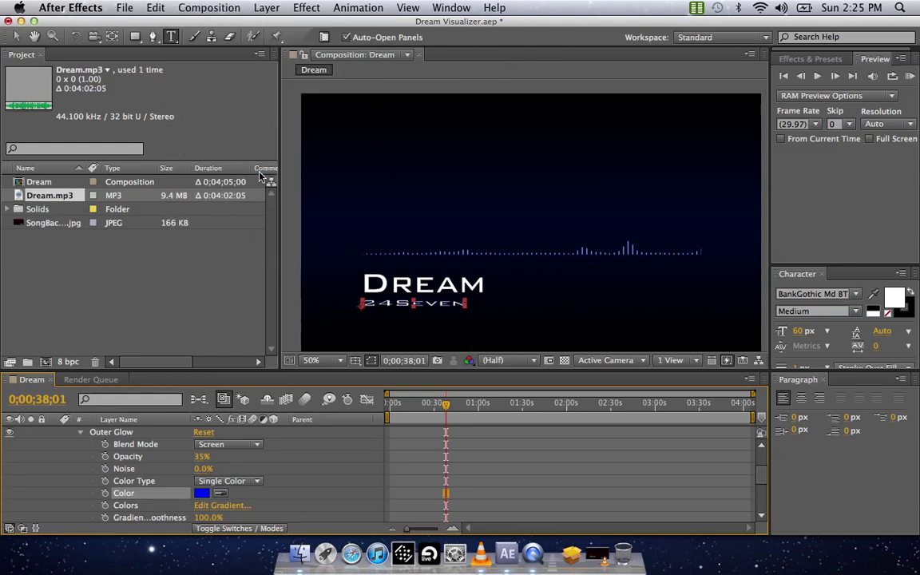
{"action": "left_click", "coordinate": [107, 449]}
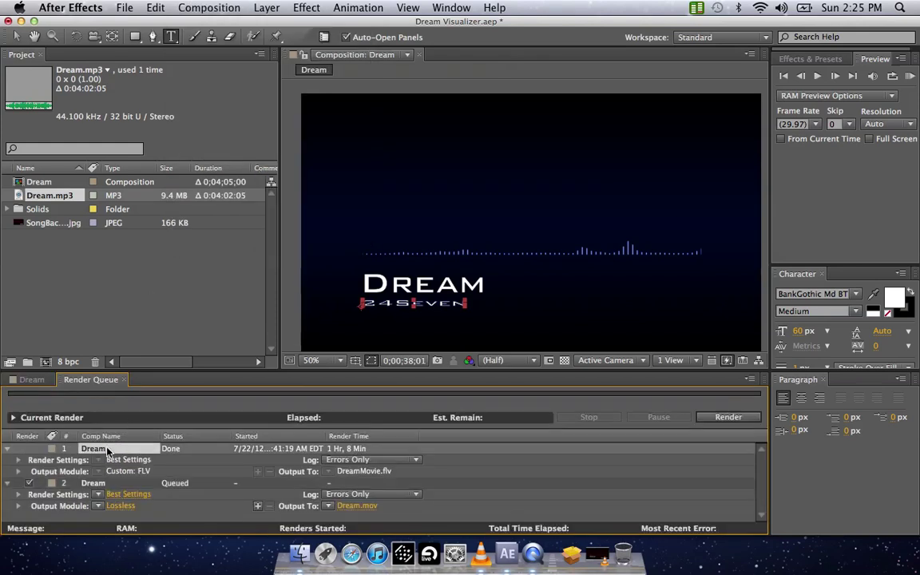
{"action": "key", "text": "Delete"}
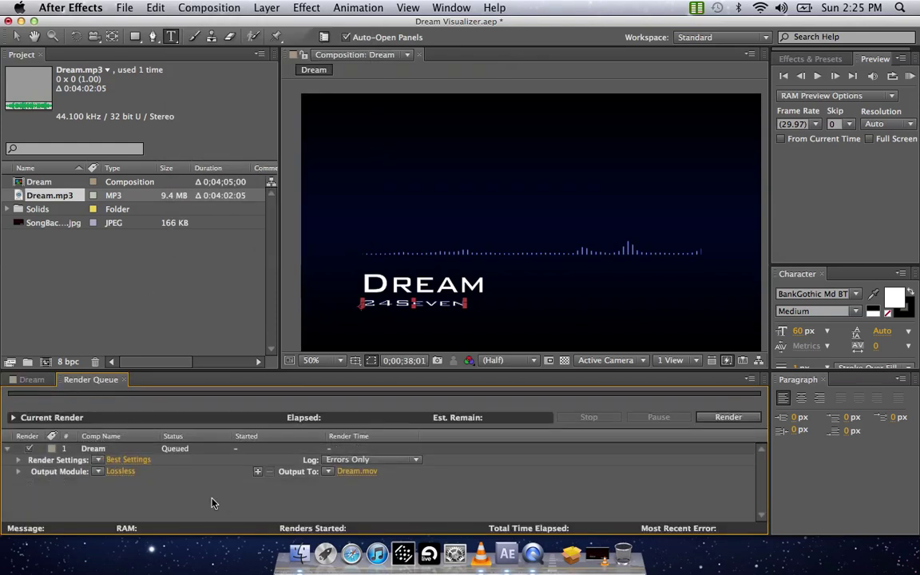
Set the render output to DreamYoutube.mov on the Desktop
{"action": "left_click", "coordinate": [351, 471]}
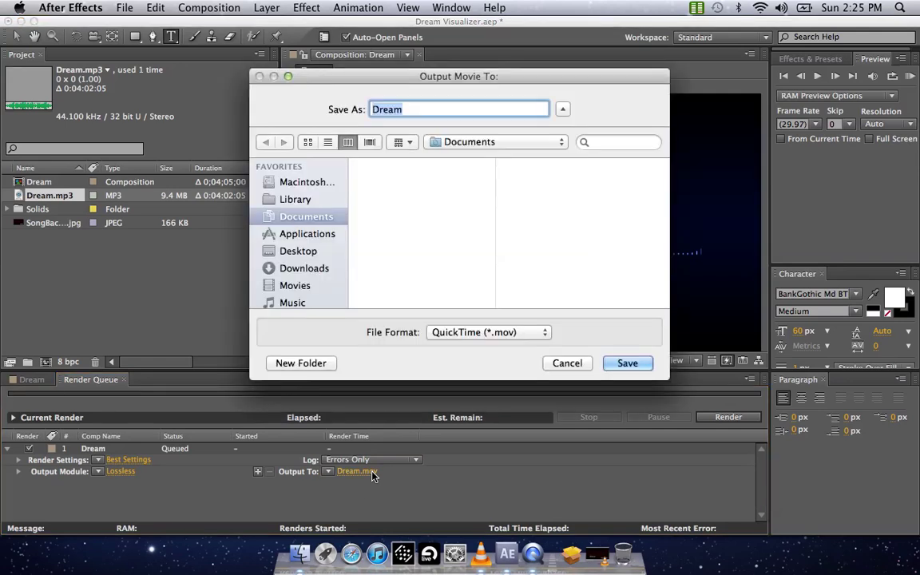
{"action": "left_click", "coordinate": [302, 252]}
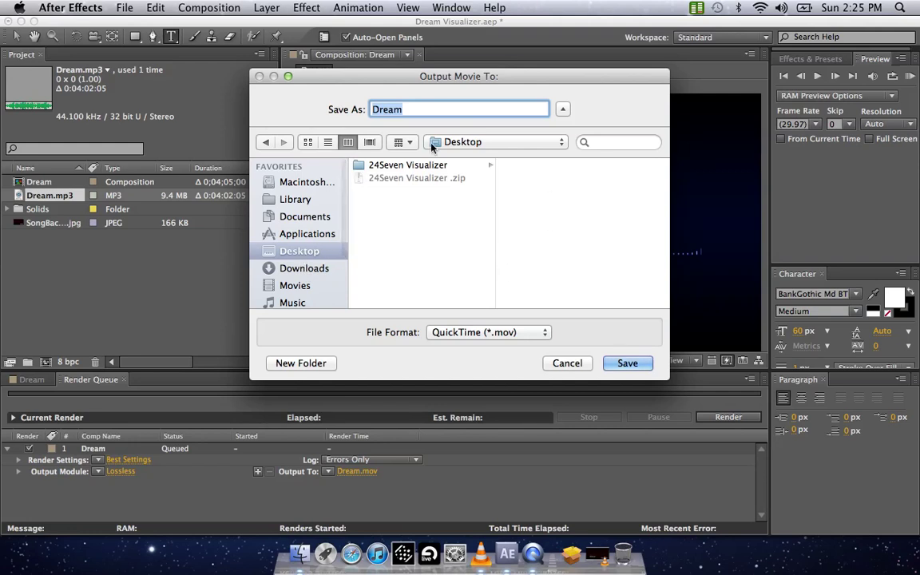
{"action": "left_click", "coordinate": [406, 112]}
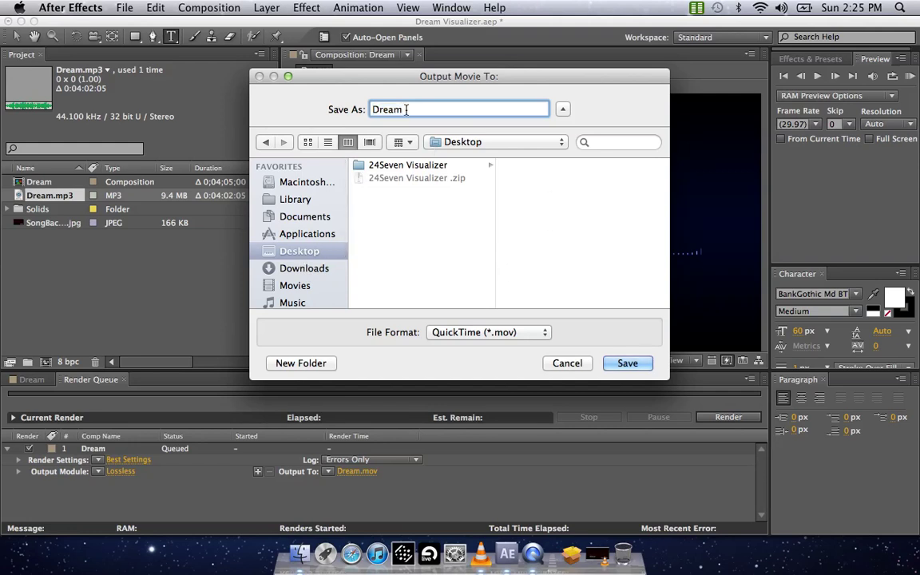
{"action": "type", "text": "Youu"}
{"action": "type", "text": "tube"}
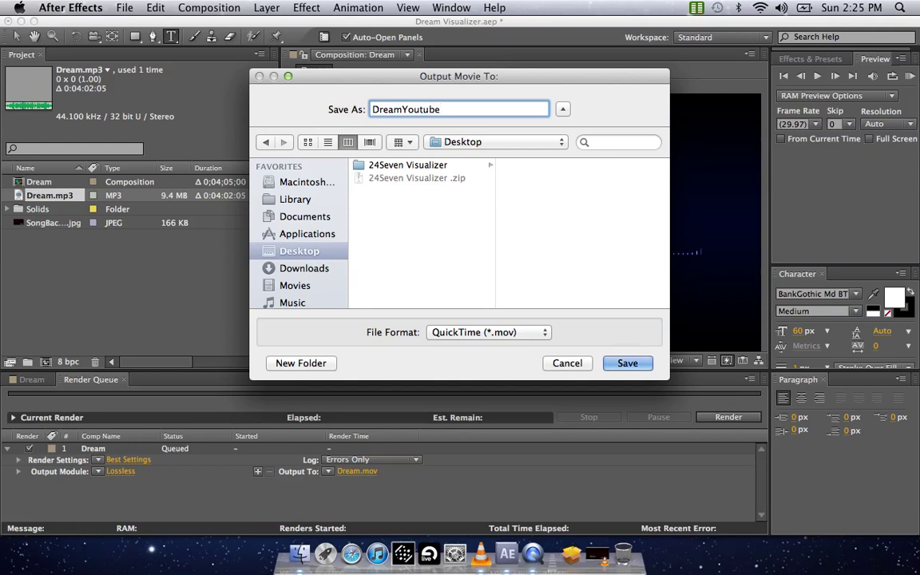
{"action": "key", "text": "Return"}
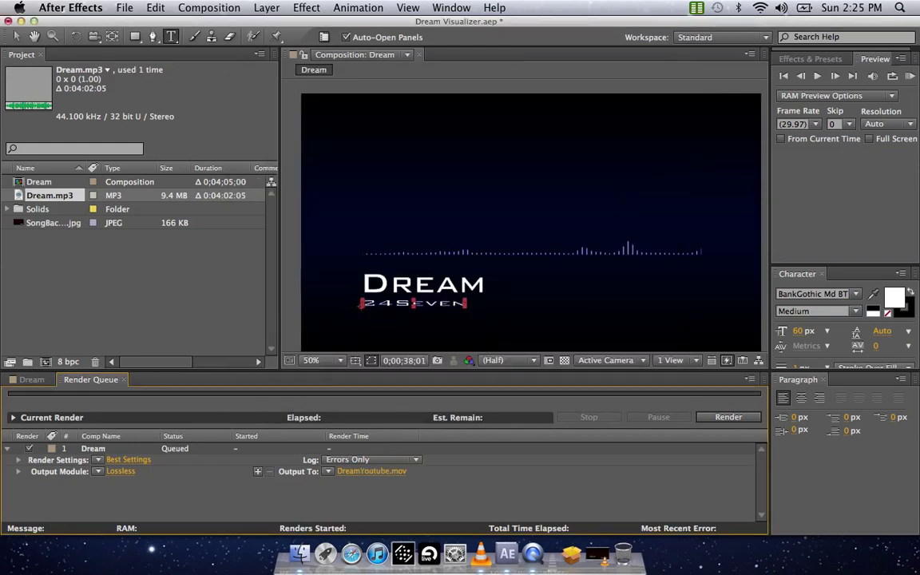
{"action": "left_click", "coordinate": [121, 472]}
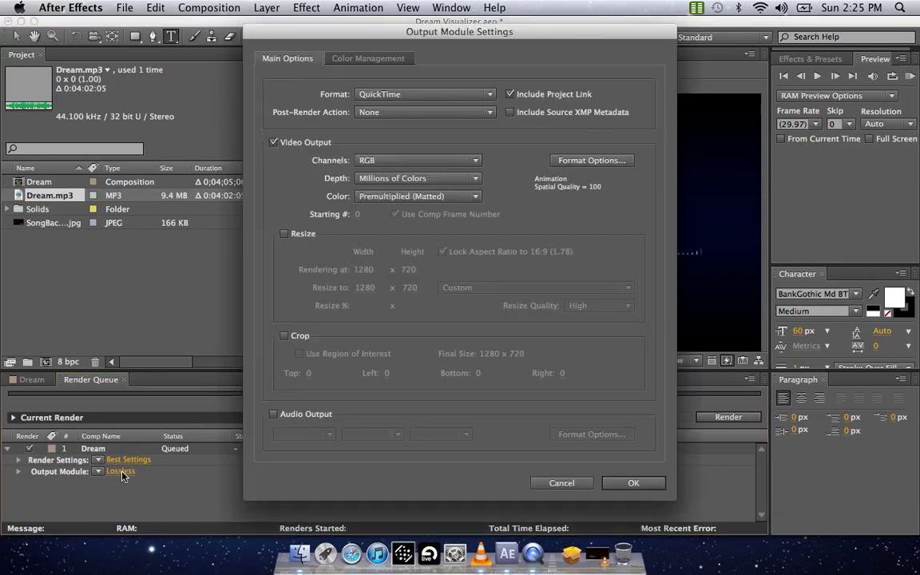
Set the output format to FLV, drop the project link, and include audio output
{"action": "left_click", "coordinate": [409, 96]}
{"action": "left_click", "coordinate": [407, 149]}
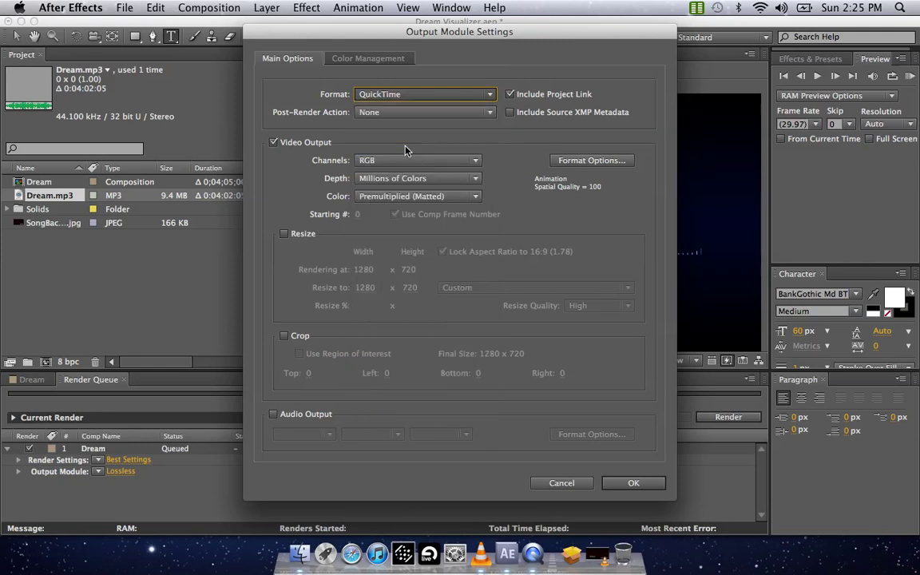
{"action": "left_click", "coordinate": [511, 94]}
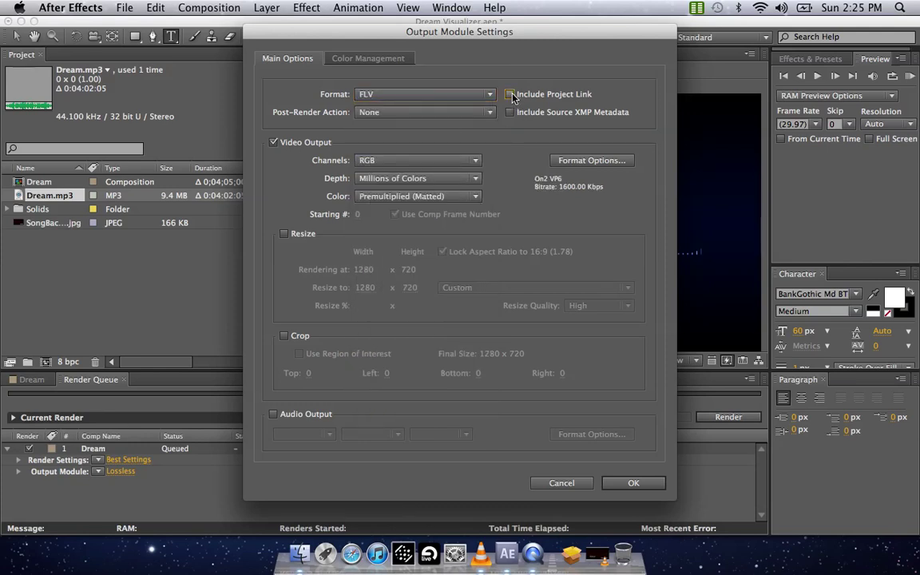
{"action": "left_click", "coordinate": [285, 416]}
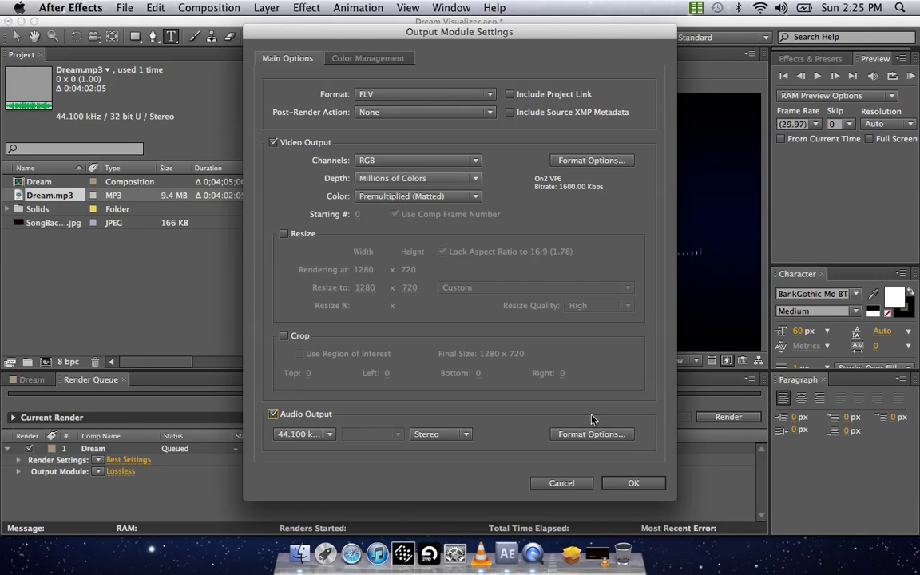
Keep the FLV audio at MP3 256 kbps and start rendering DreamYoutube.flv
{"action": "left_click", "coordinate": [592, 434]}
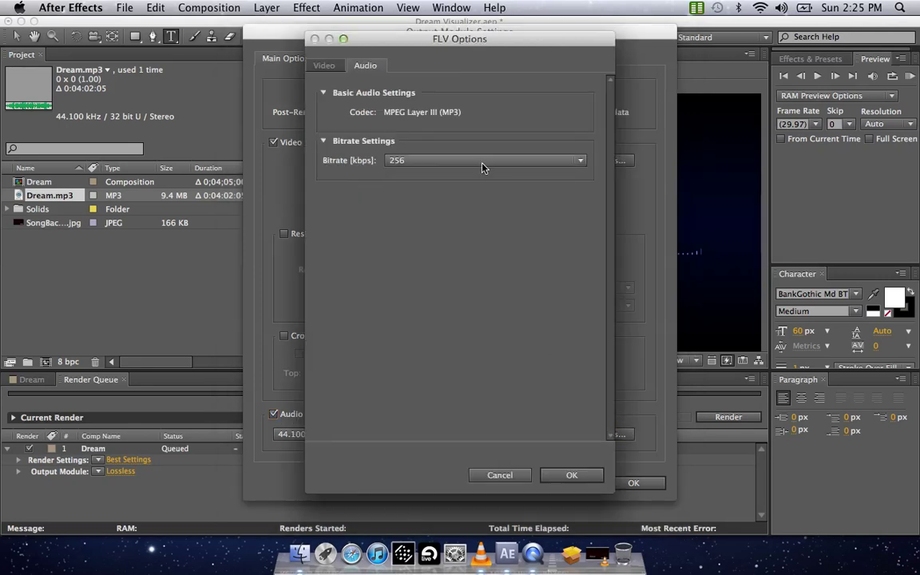
{"action": "left_click", "coordinate": [483, 167]}
{"action": "left_click", "coordinate": [483, 167]}
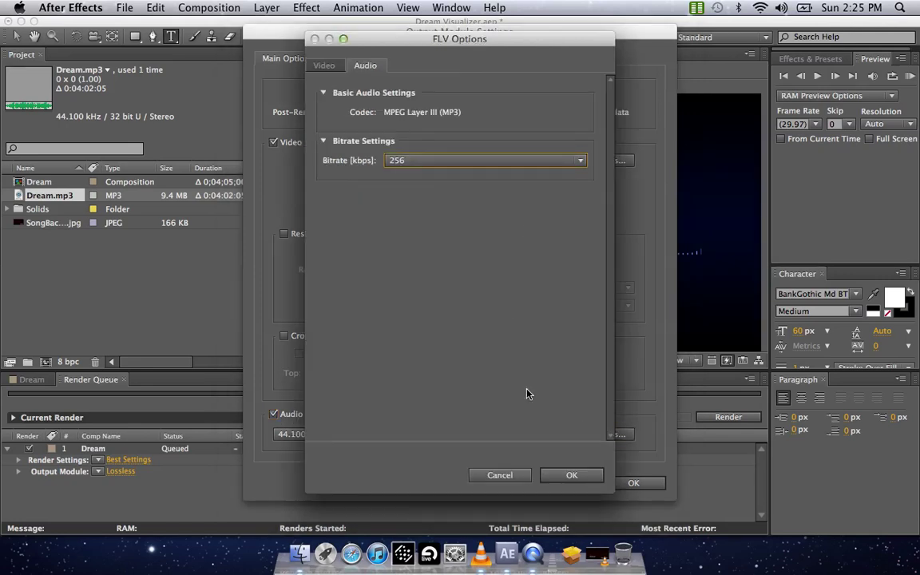
{"action": "left_click", "coordinate": [572, 476]}
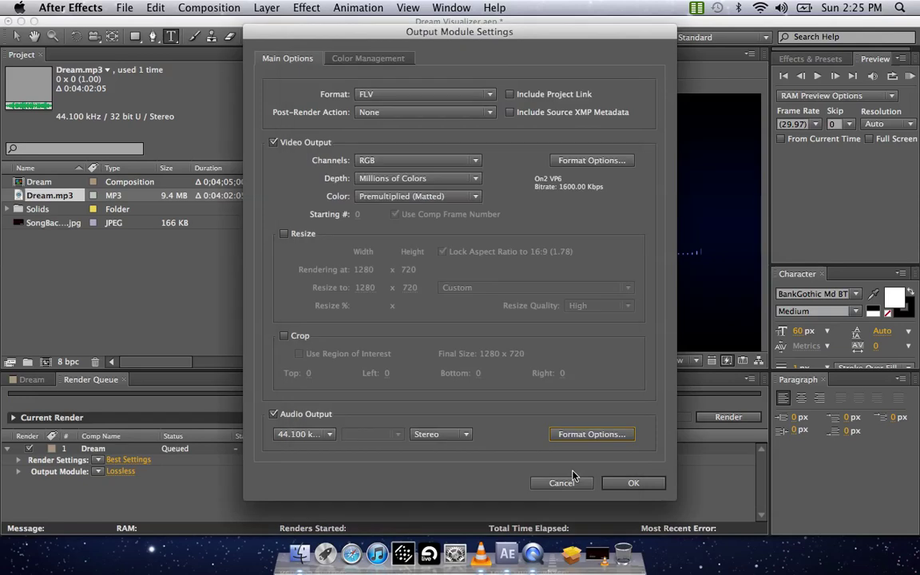
{"action": "left_click", "coordinate": [631, 484]}
{"action": "left_click", "coordinate": [736, 418]}
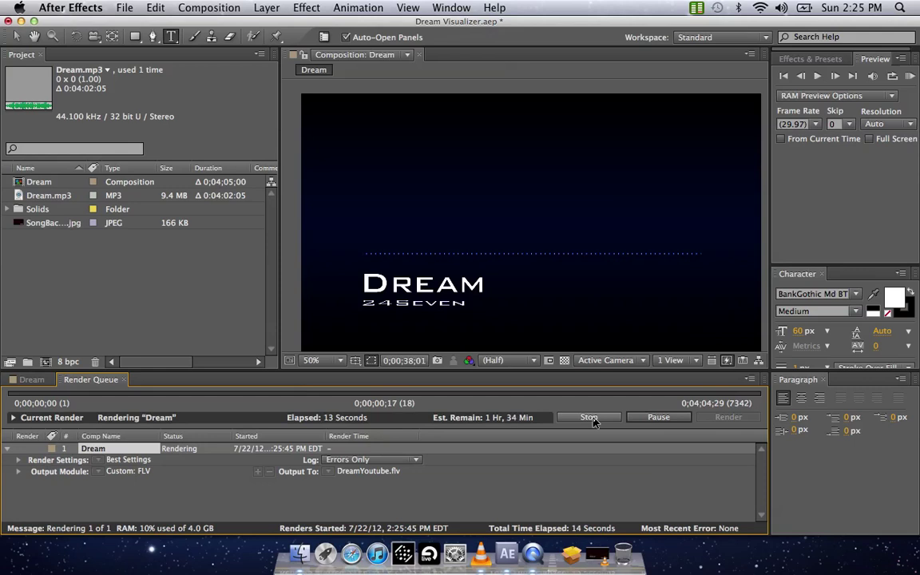
Stop the DreamYoutube render and bring up the earlier DreamMovie.flv in VLC
{"action": "left_click", "coordinate": [589, 418]}
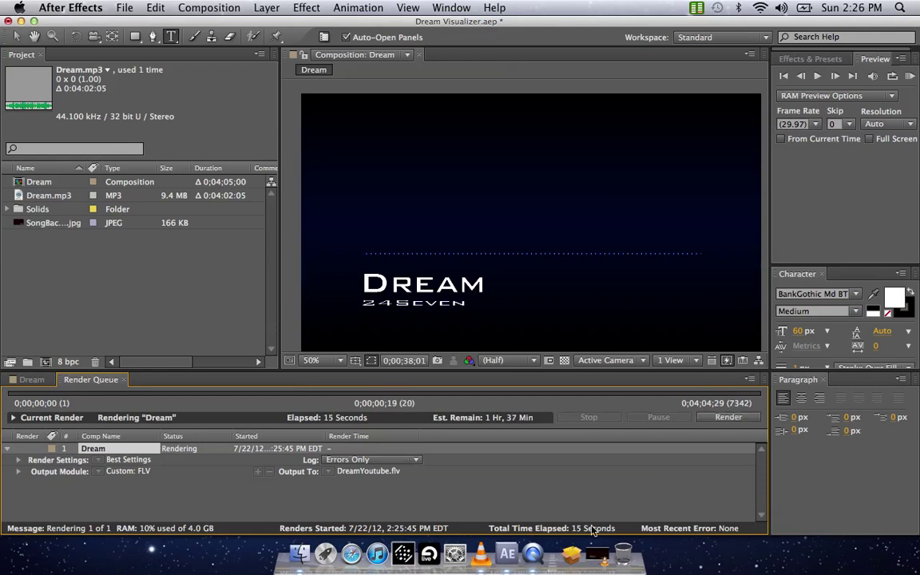
{"action": "left_click", "coordinate": [593, 556]}
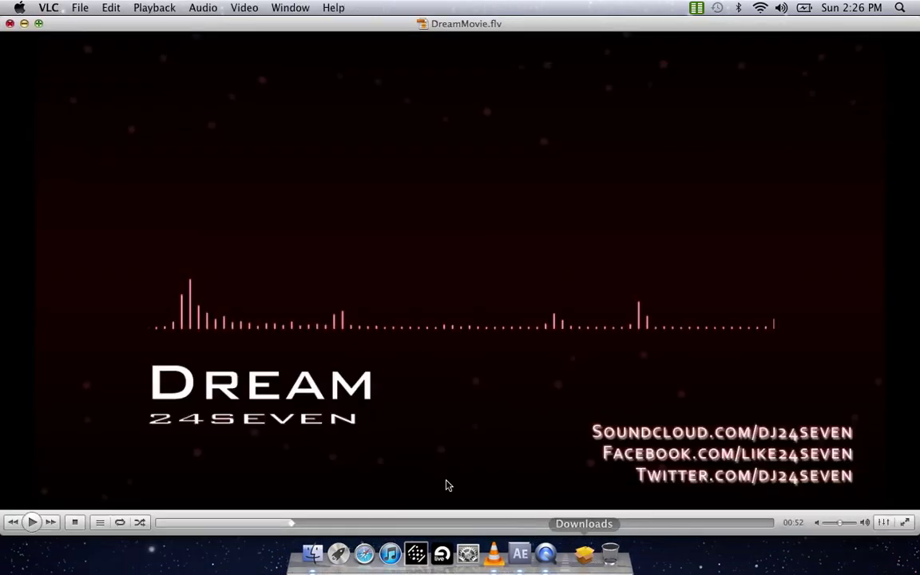
Play DreamMovie.flv onward from 00:52 and pause it at 01:09
{"action": "left_click", "coordinate": [32, 523]}
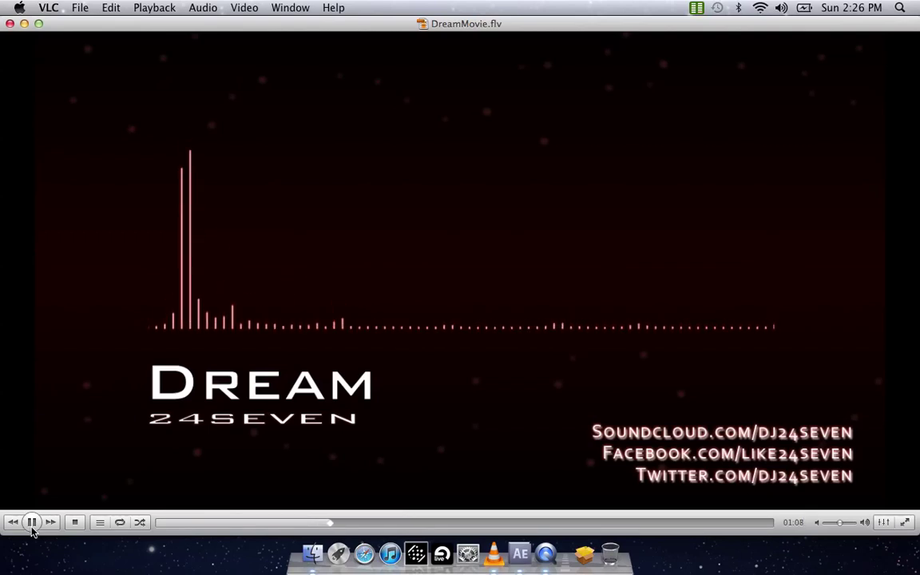
{"action": "left_click", "coordinate": [32, 525]}
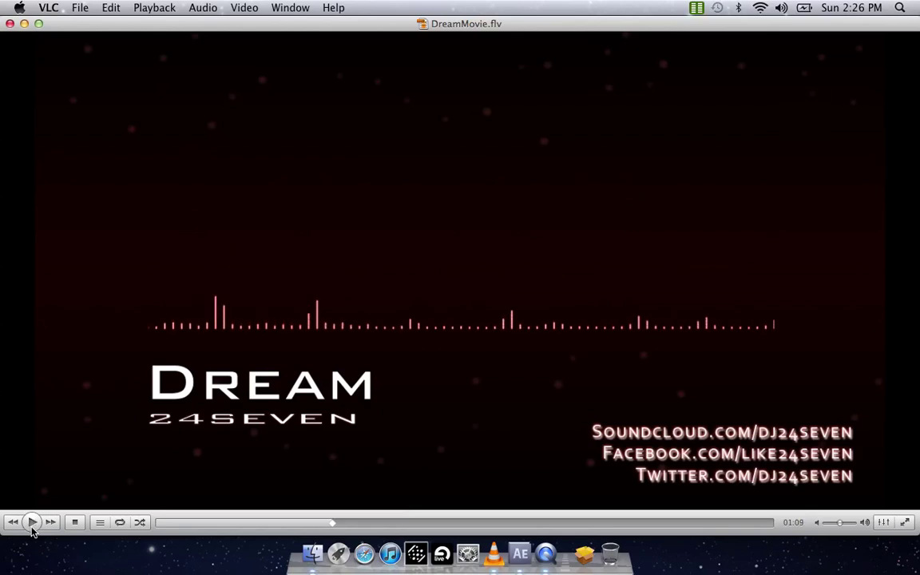